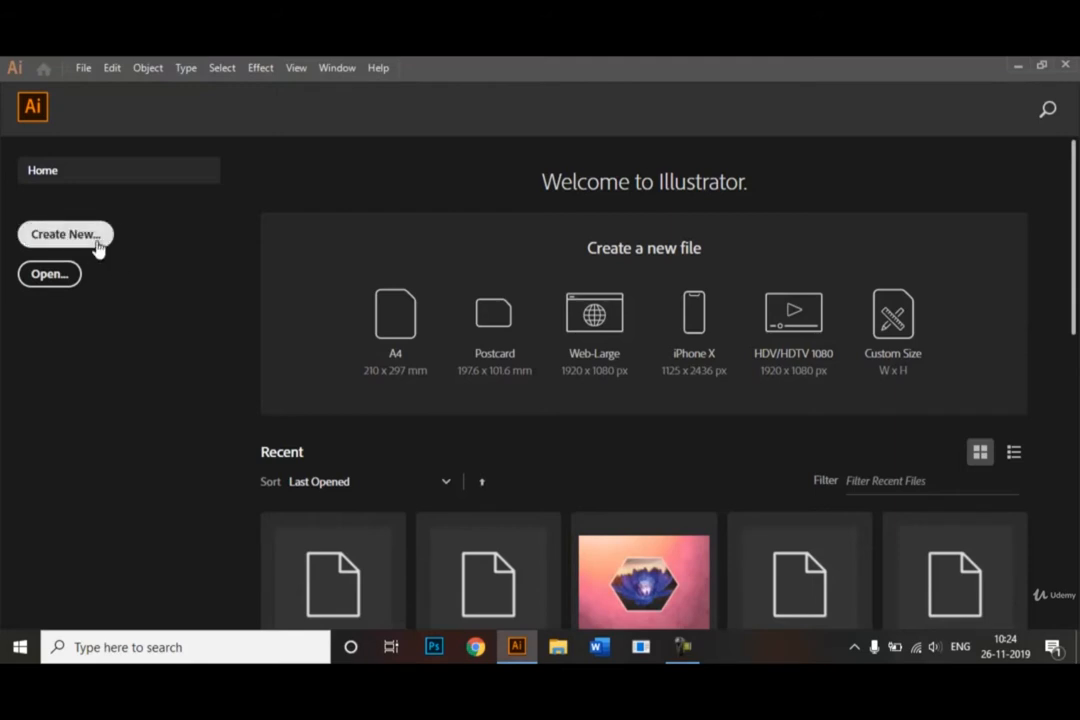
- Create a new portrait A4 document named "Shape Tool", 21 x 29.7 cm with one artboard
click(99, 245)
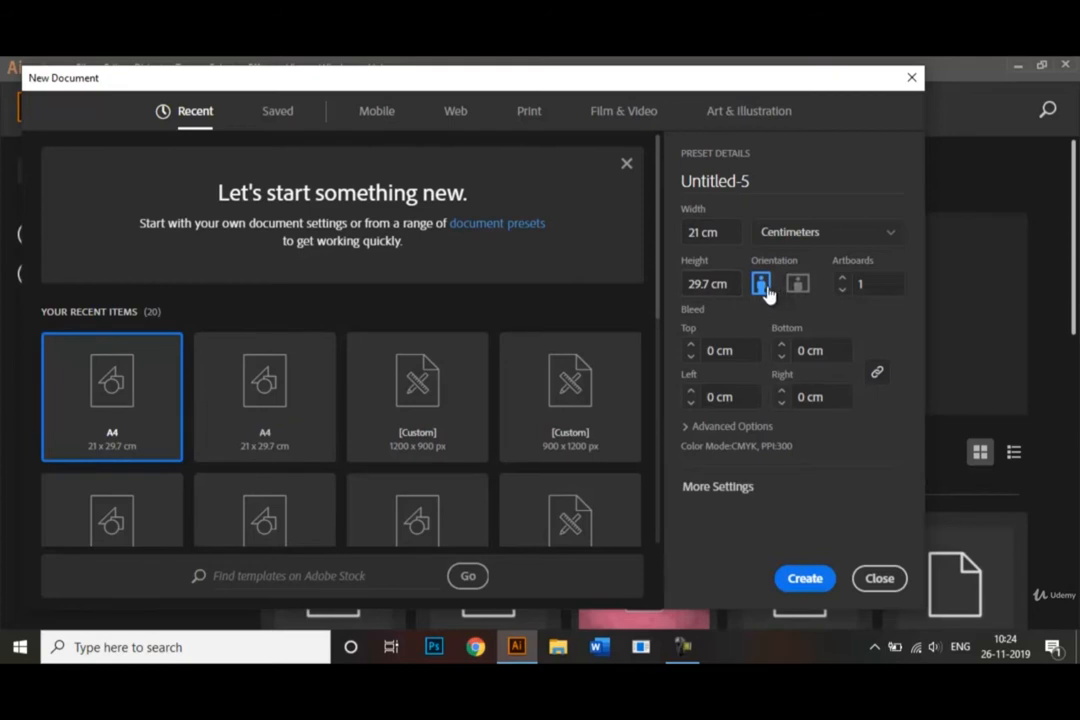
click(755, 180)
drag(755, 180, 675, 178)
key(BackSpace)
text(S)
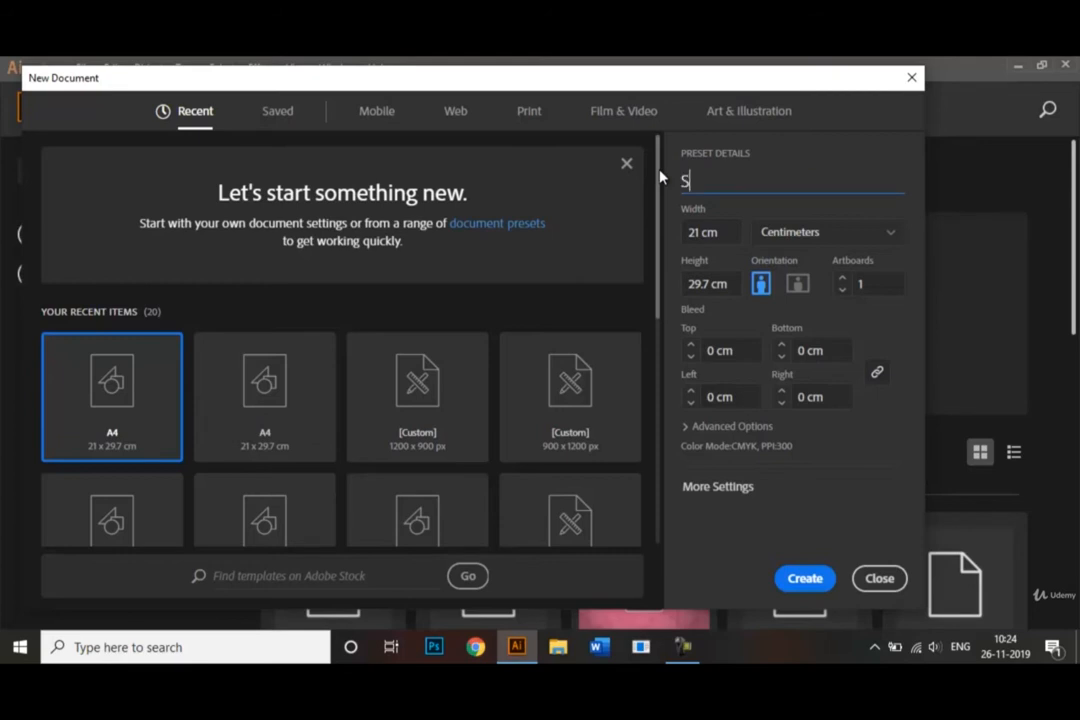
text(hape Tool)
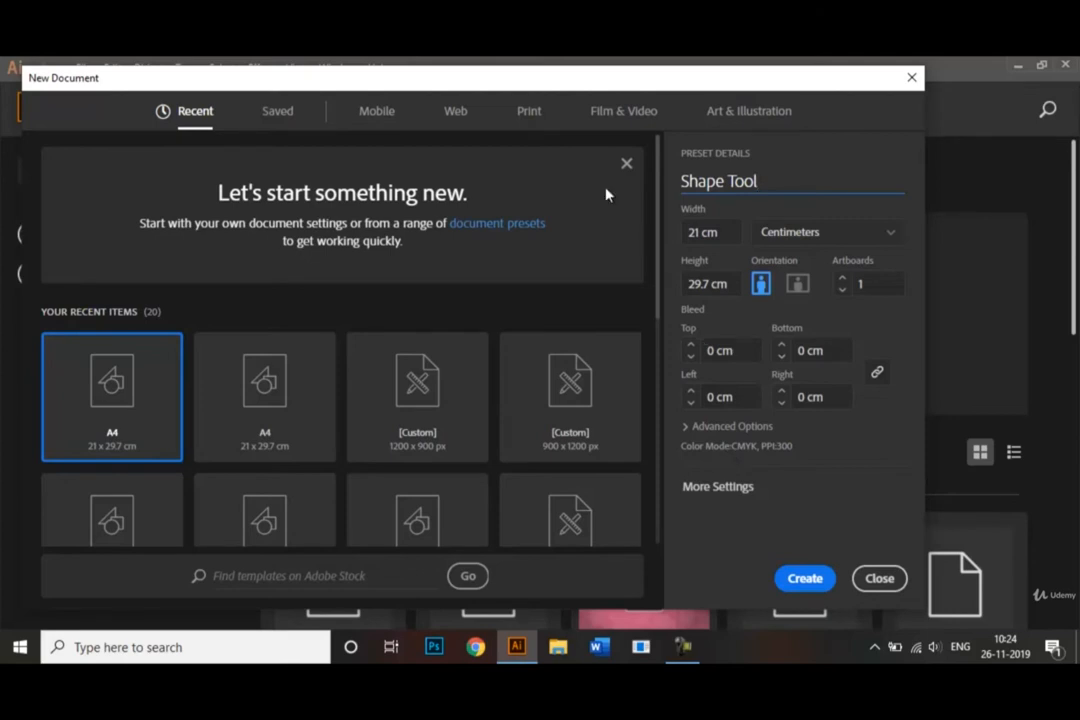
mouse_move(659, 200)
mouse_down()
mouse_move(653, 313)
mouse_move(647, 197)
mouse_up()
click(805, 579)
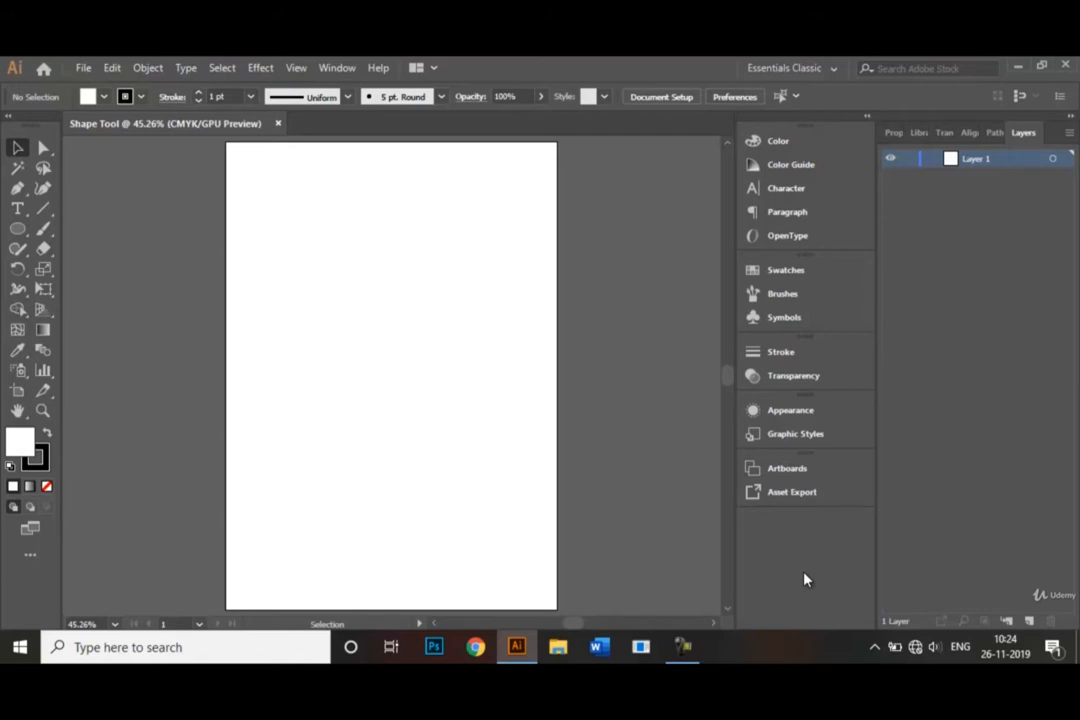
click(828, 69)
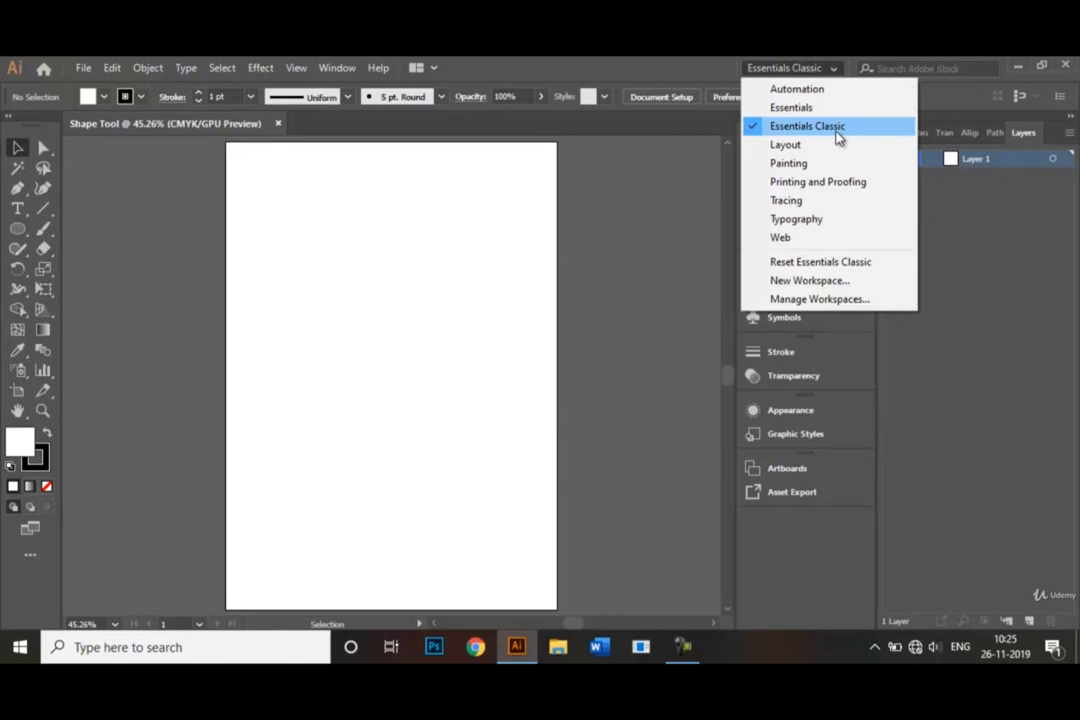
click(834, 70)
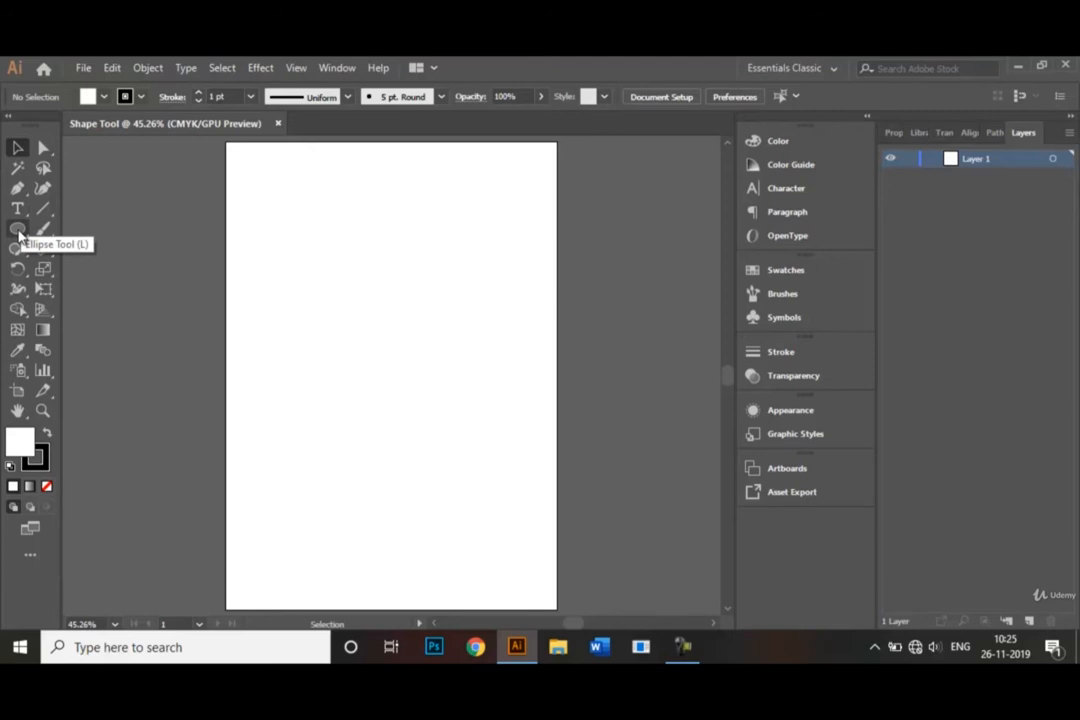
- Draw a square in the upper part of the artboard with the Rectangle tool and deselect it
click(18, 232)
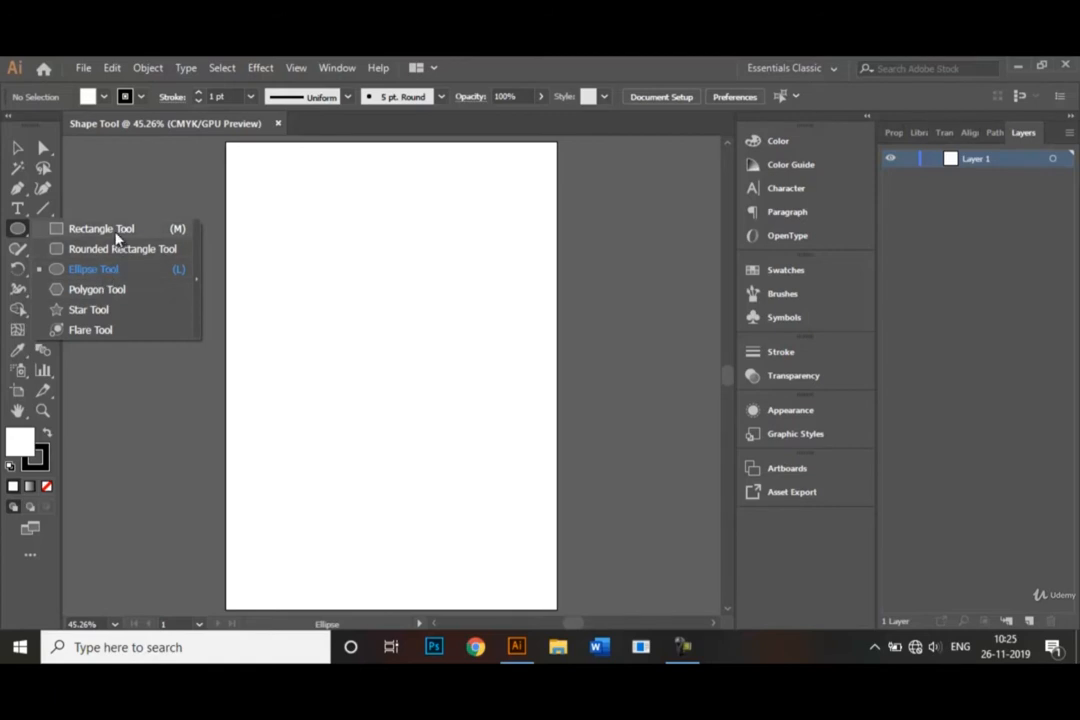
click(101, 229)
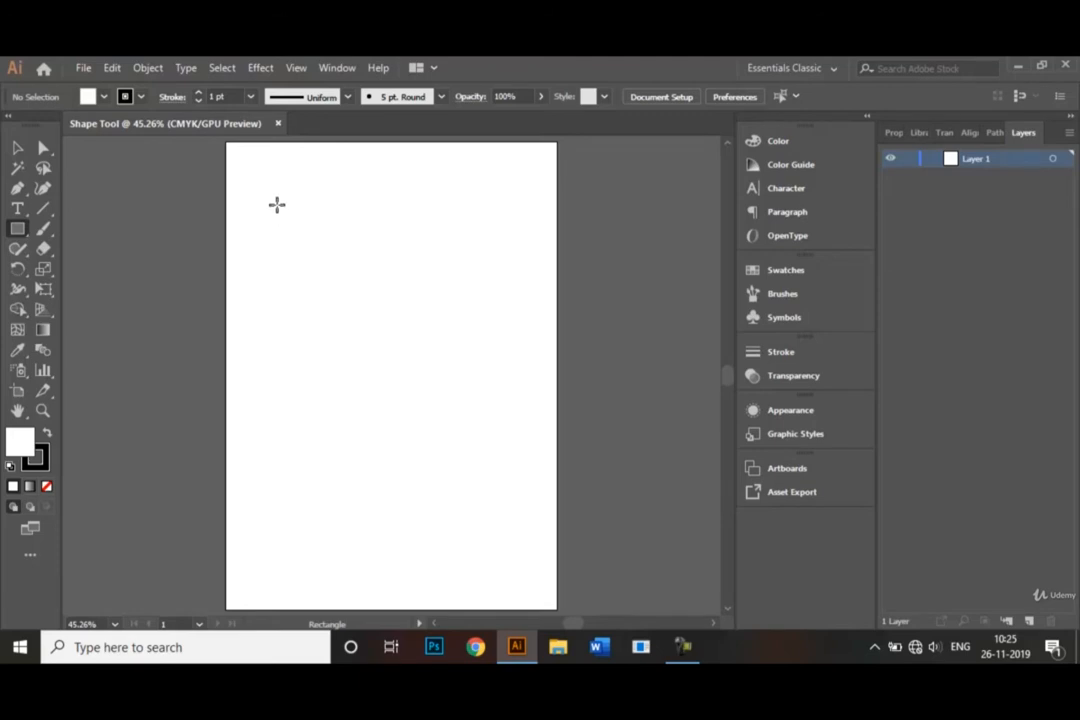
drag(277, 205, 428, 353)
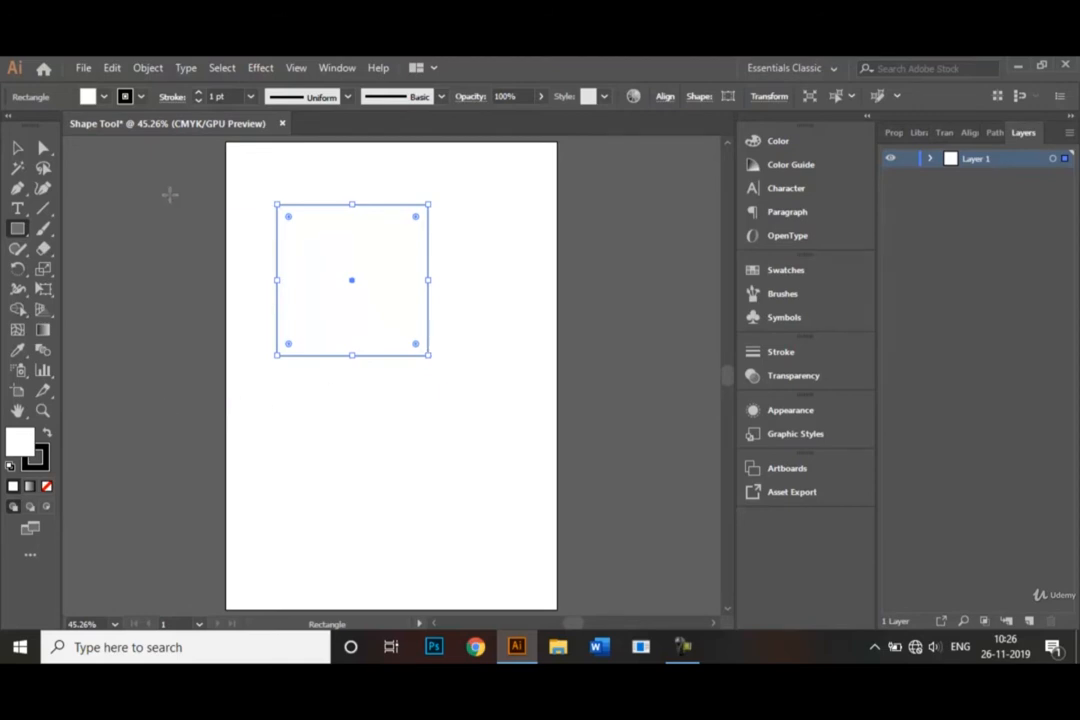
click(16, 149)
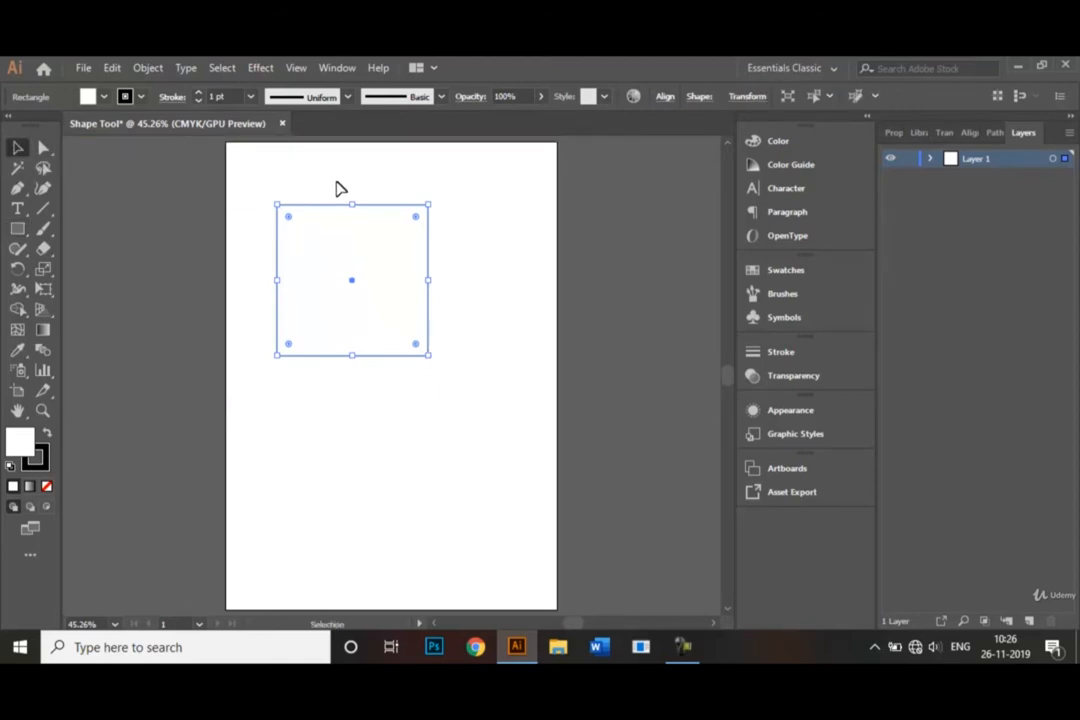
click(322, 189)
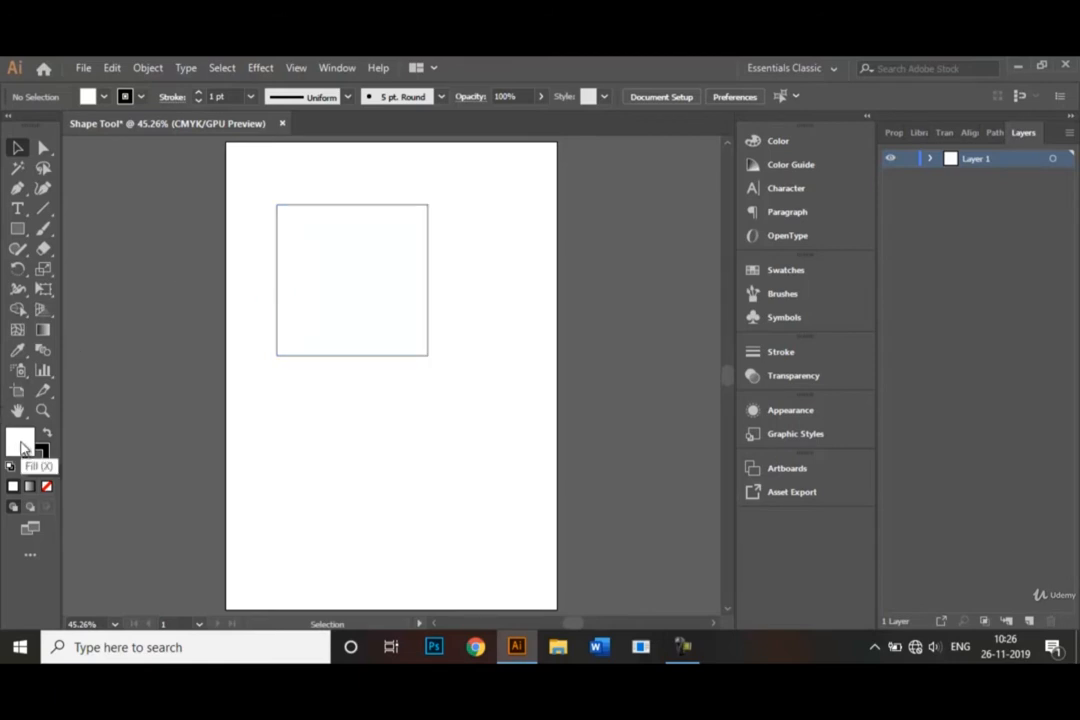
- Fill the square with a yellow swatch and deselect it
click(105, 97)
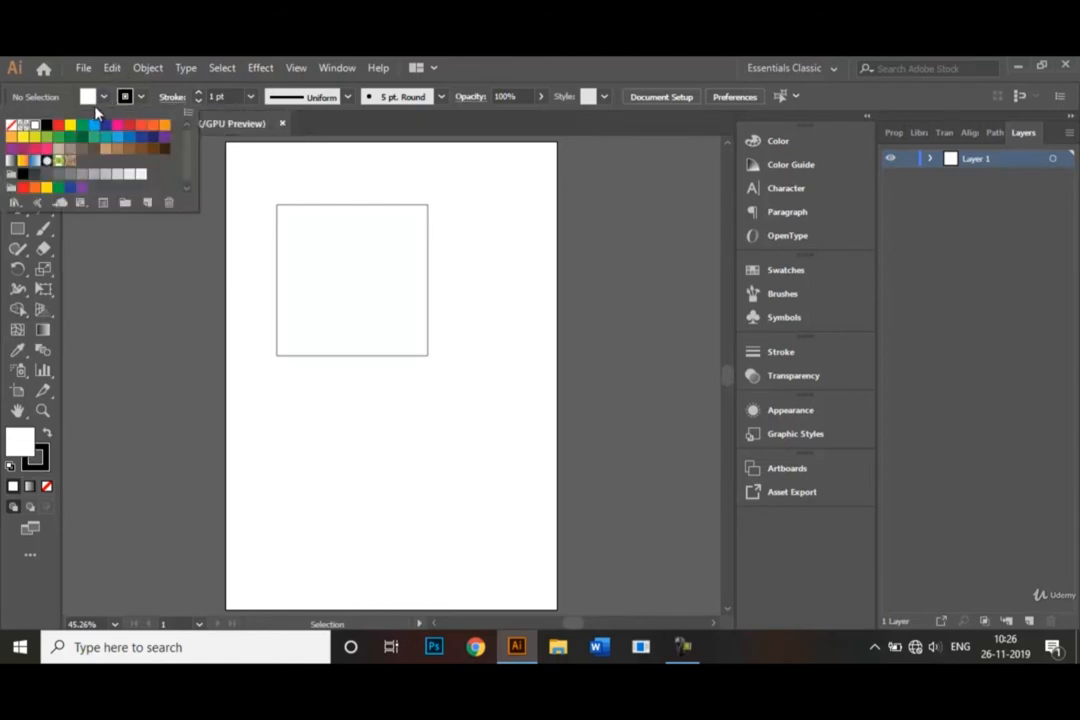
click(288, 160)
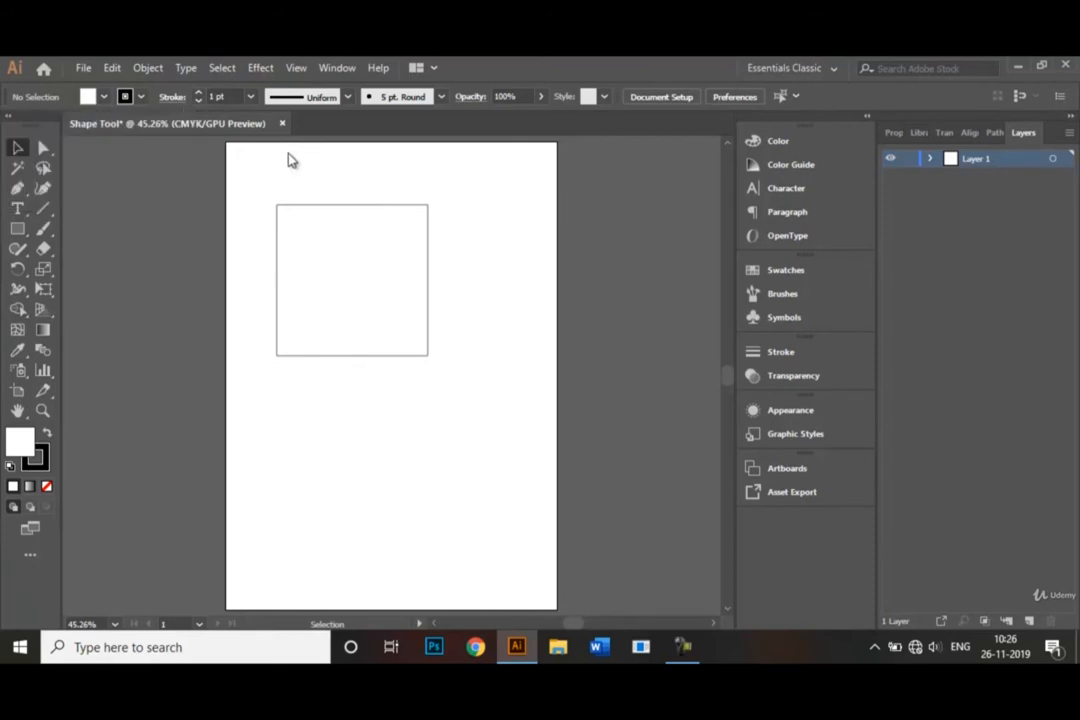
click(333, 210)
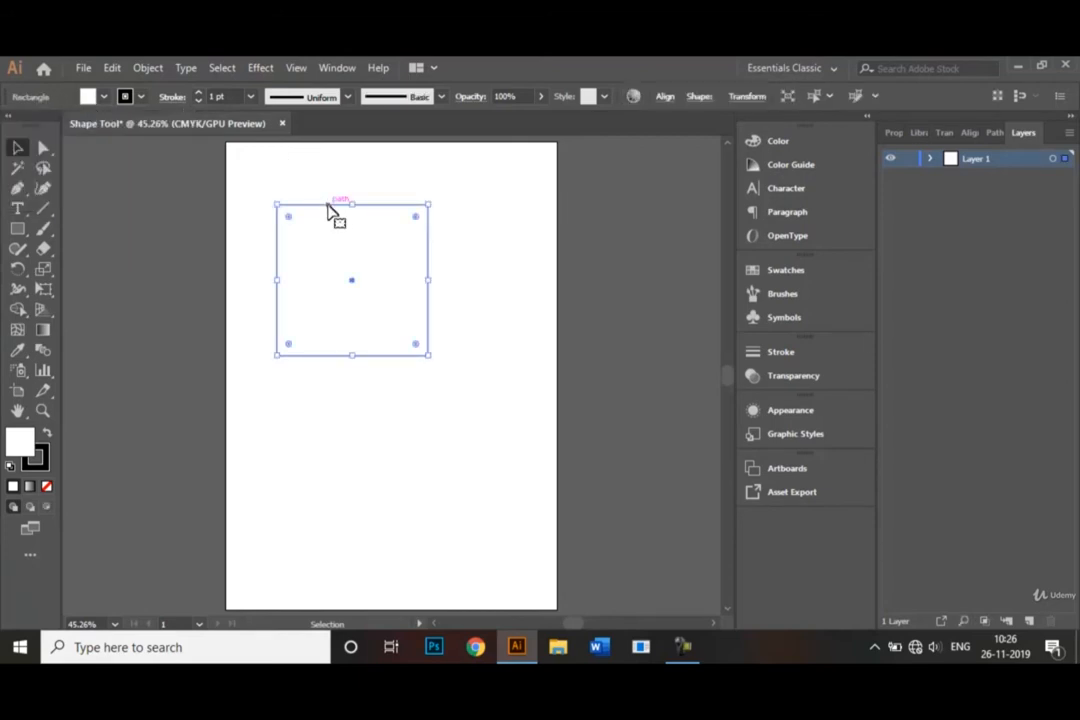
click(104, 98)
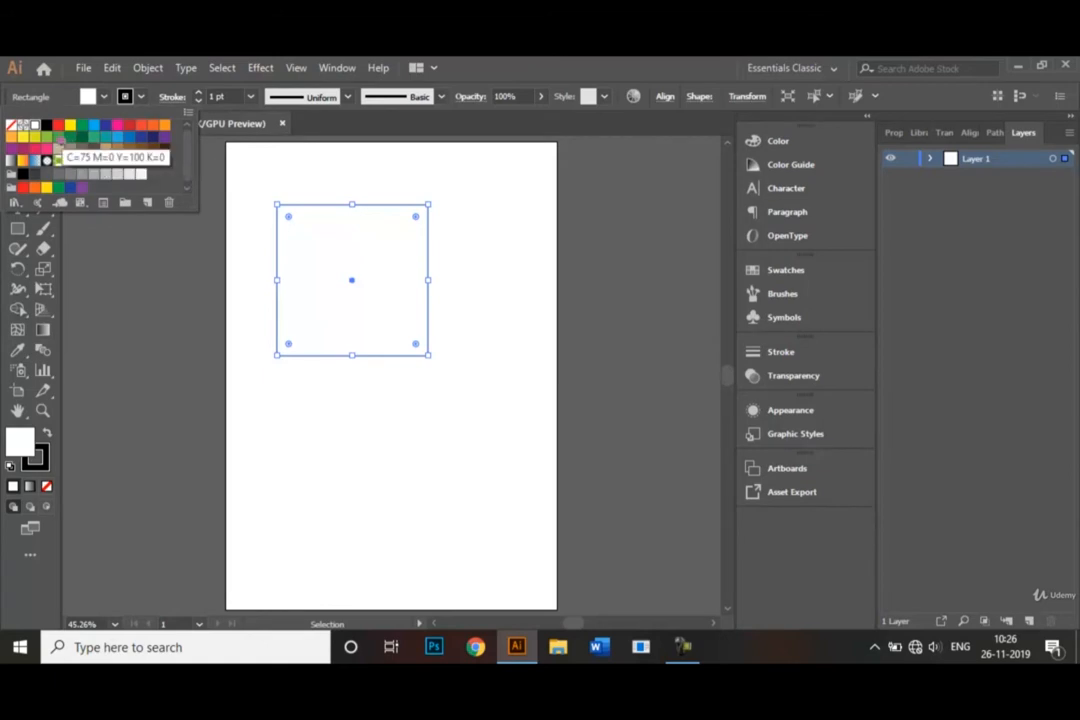
click(23, 136)
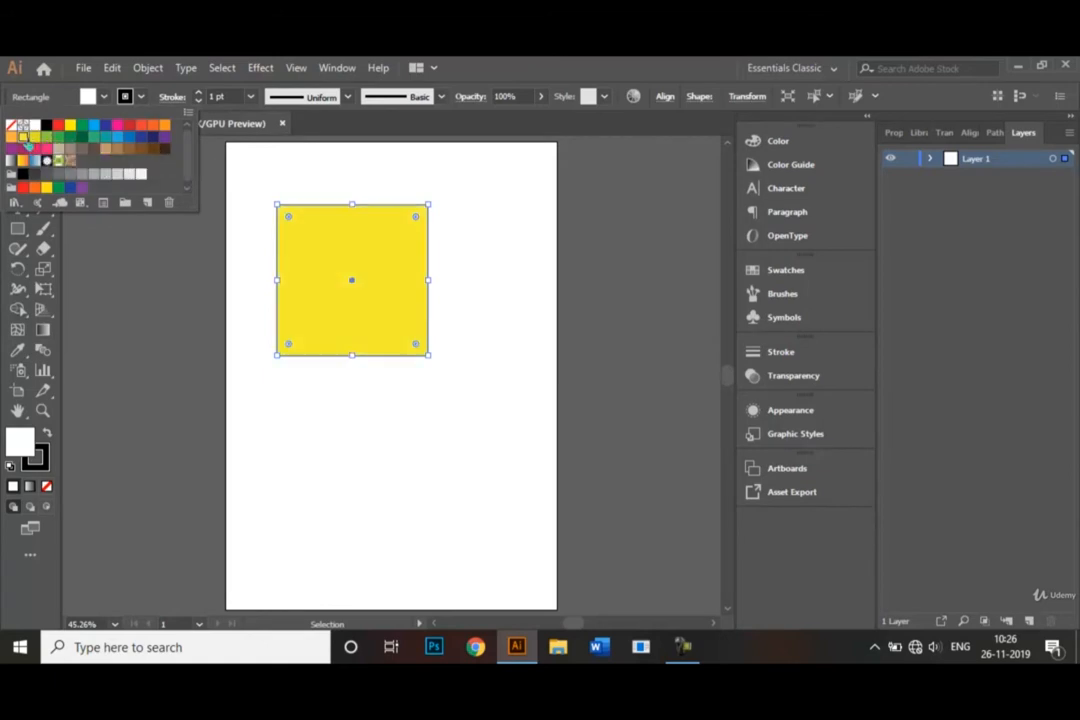
click(234, 381)
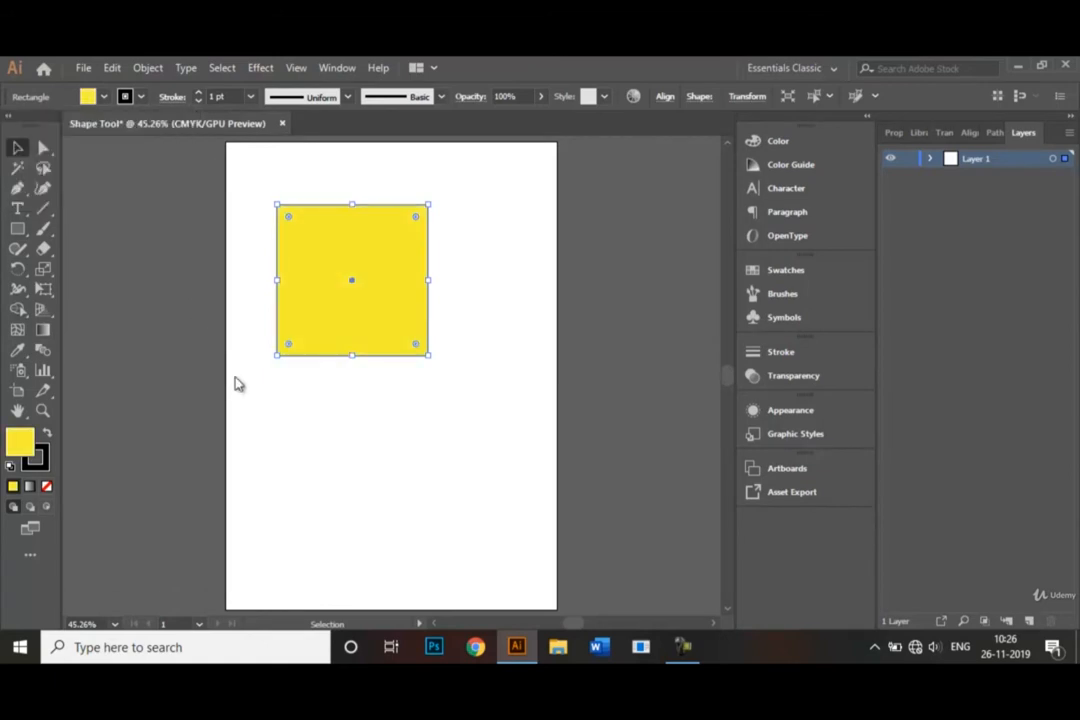
click(313, 394)
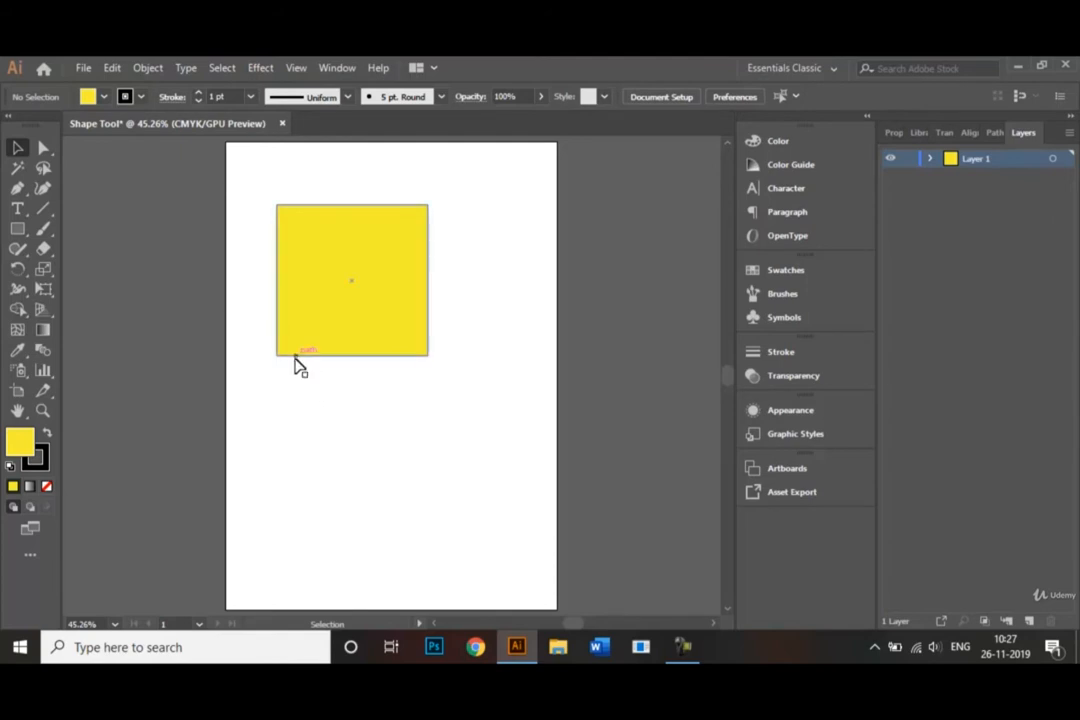
click(146, 100)
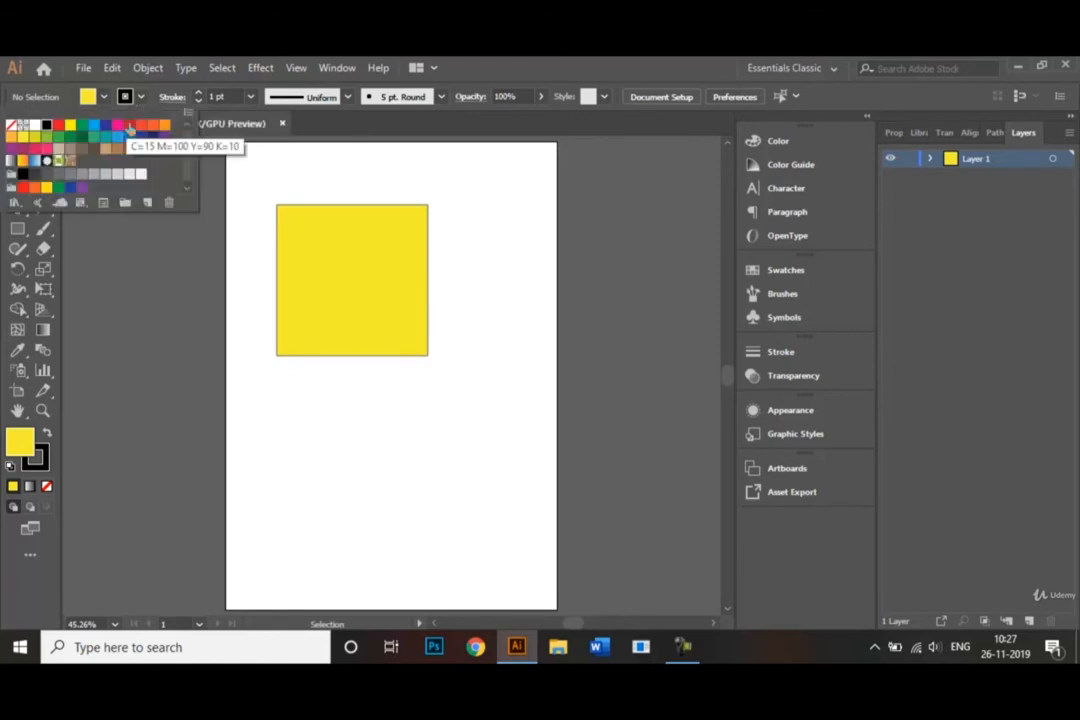
click(130, 127)
click(330, 282)
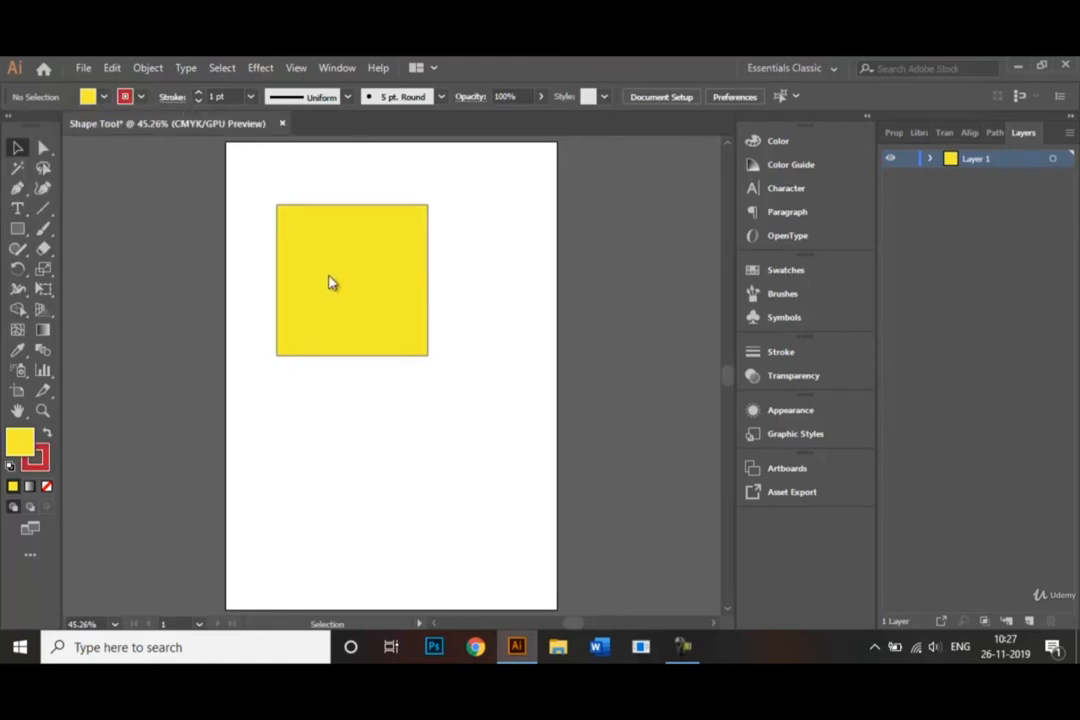
- Select the yellow square, set its stroke colour to bright red and deselect it
click(337, 261)
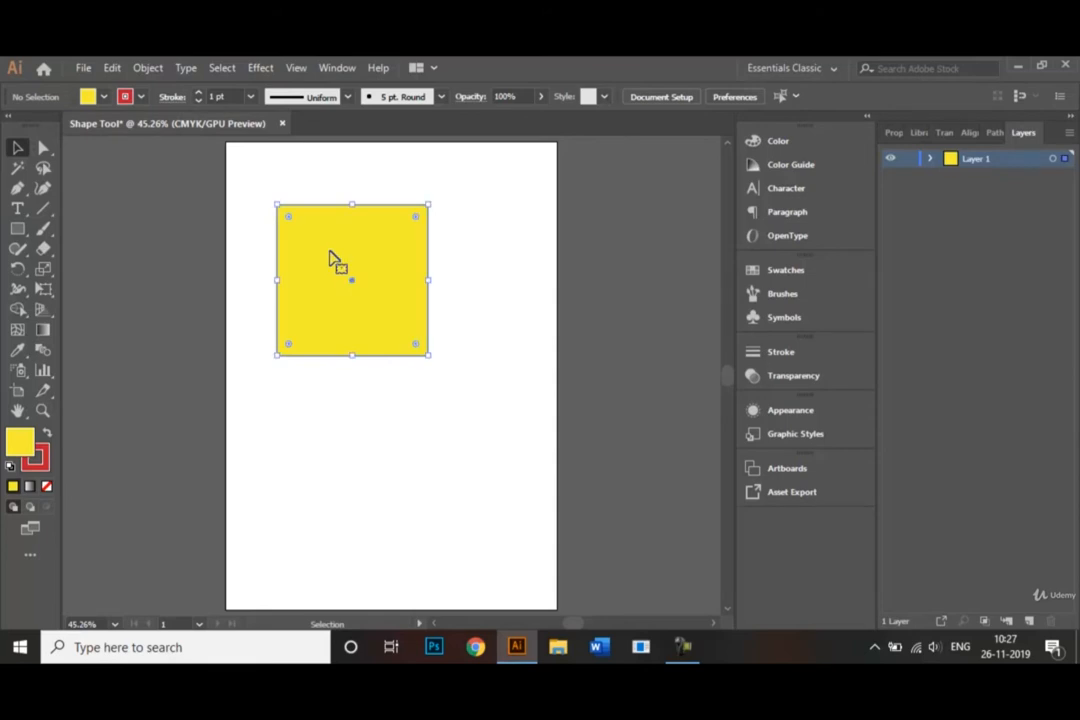
click(140, 100)
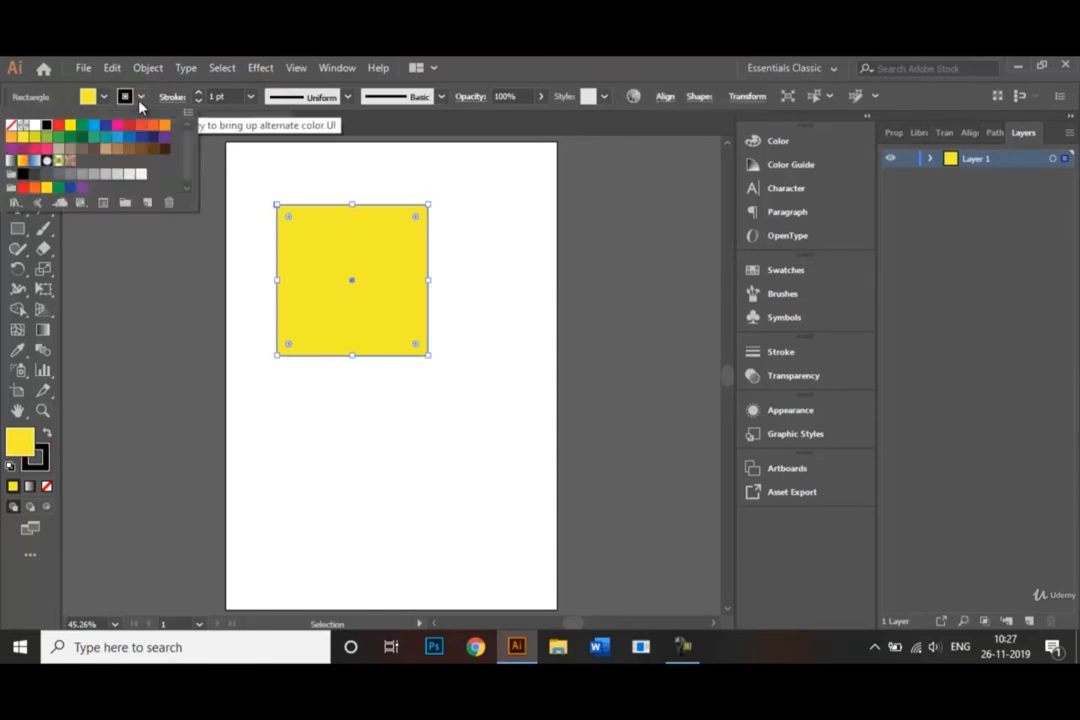
click(58, 126)
click(259, 397)
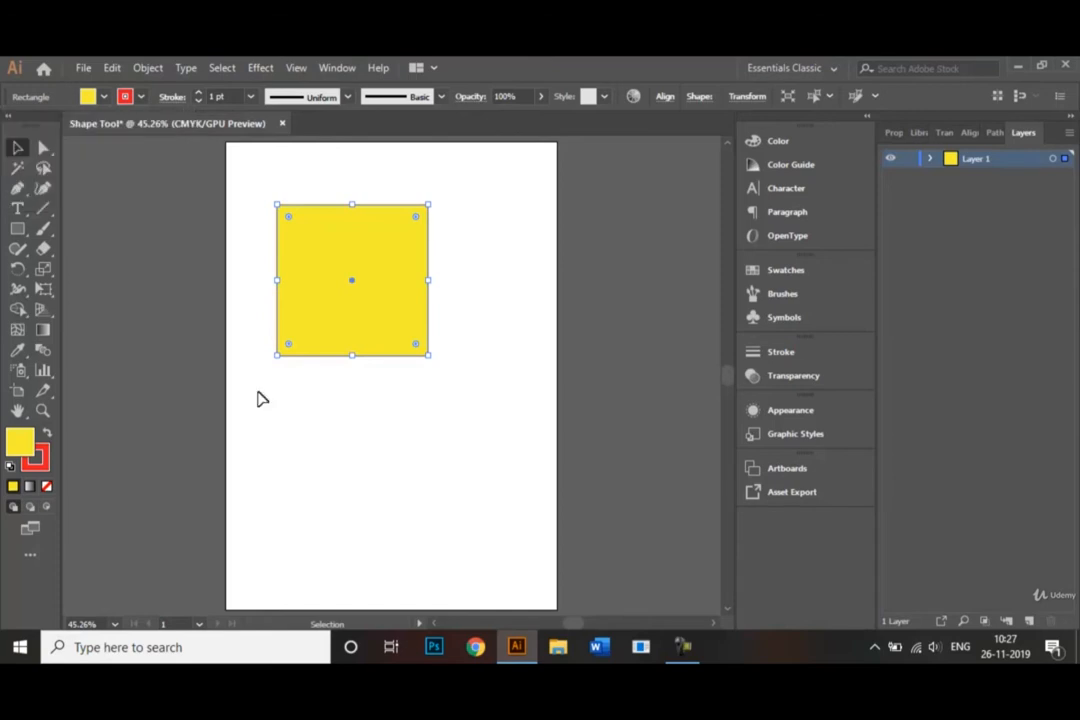
click(343, 414)
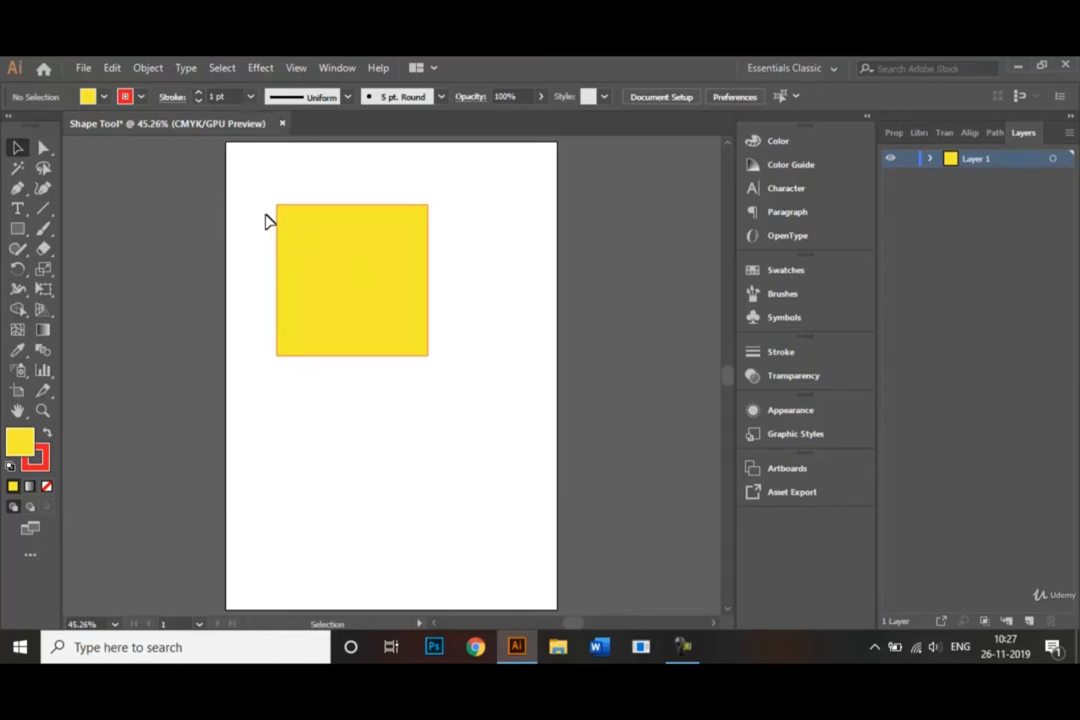
click(250, 99)
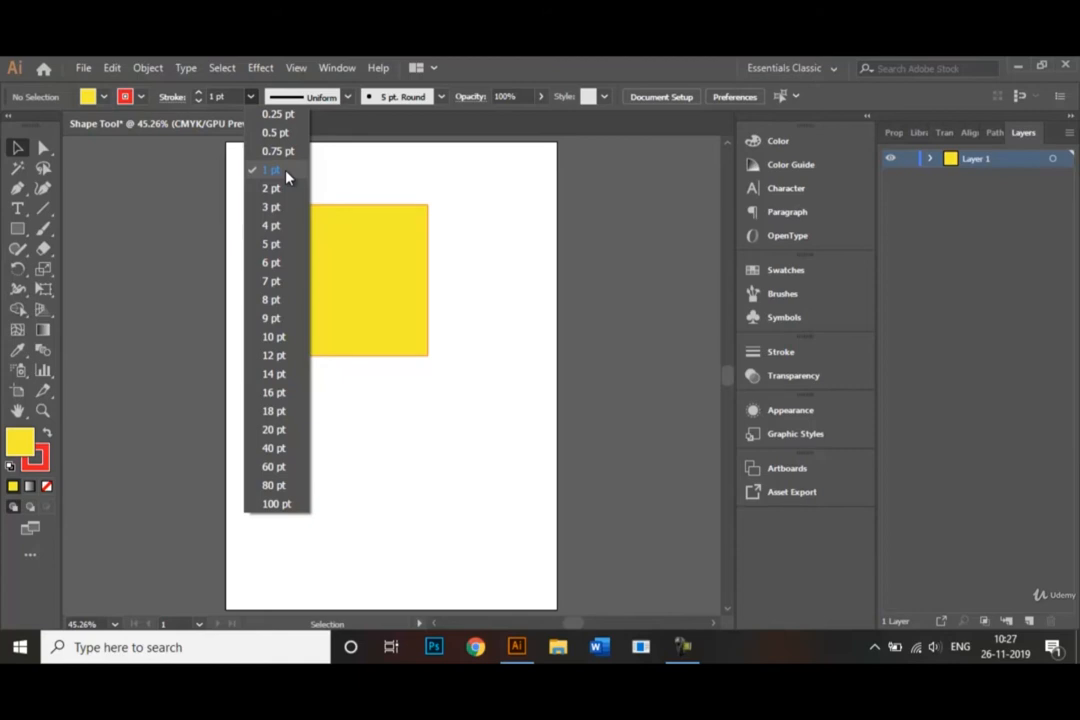
click(366, 184)
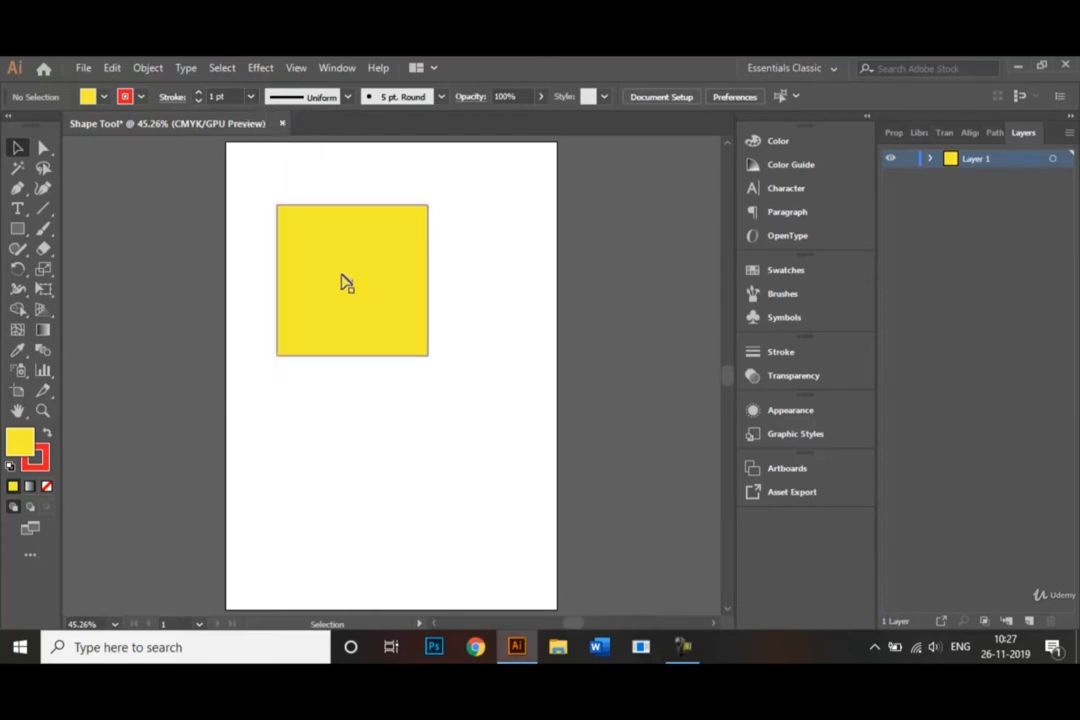
click(250, 96)
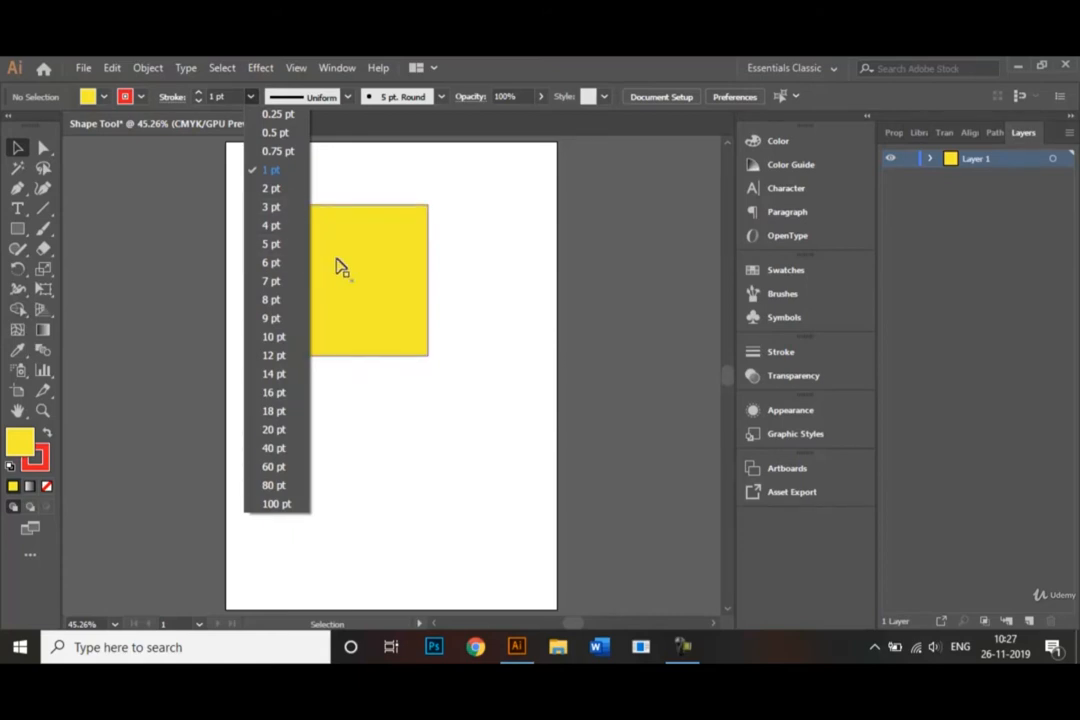
click(372, 287)
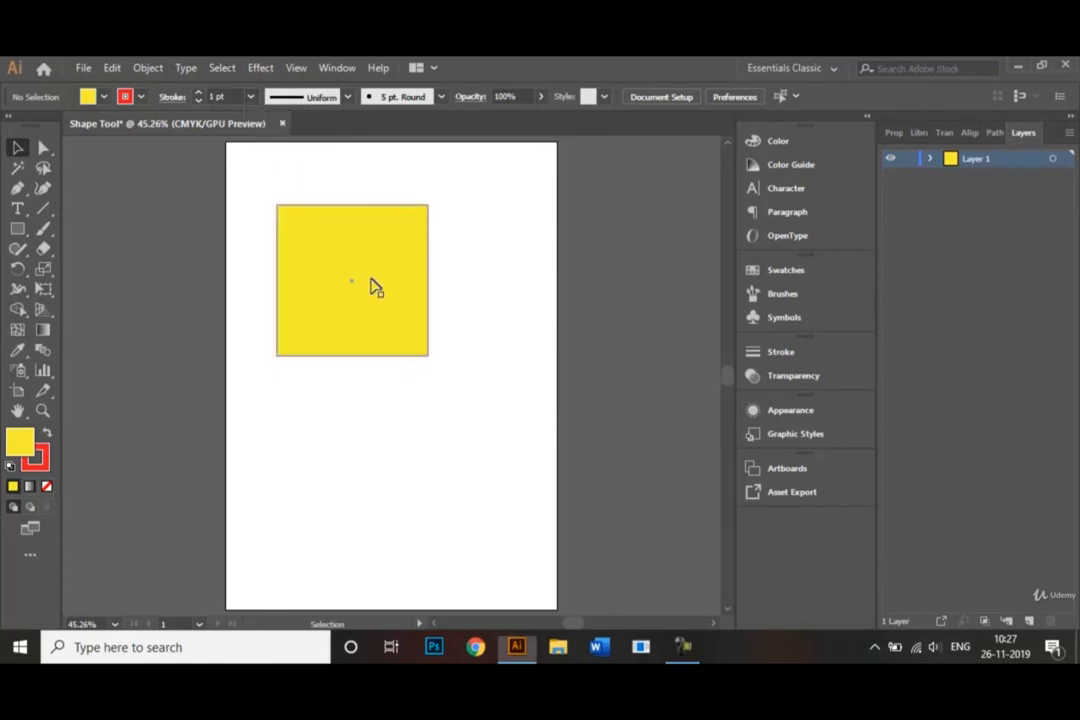
- Select the yellow square, set its stroke weight to 6 pt and deselect it
click(333, 282)
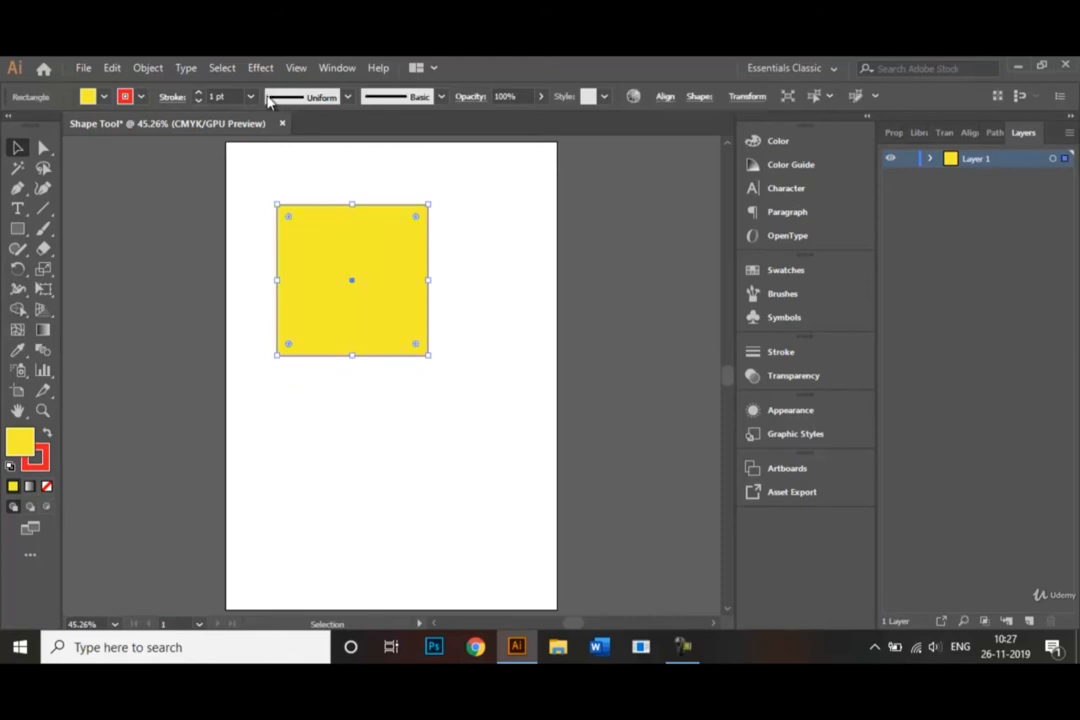
click(250, 96)
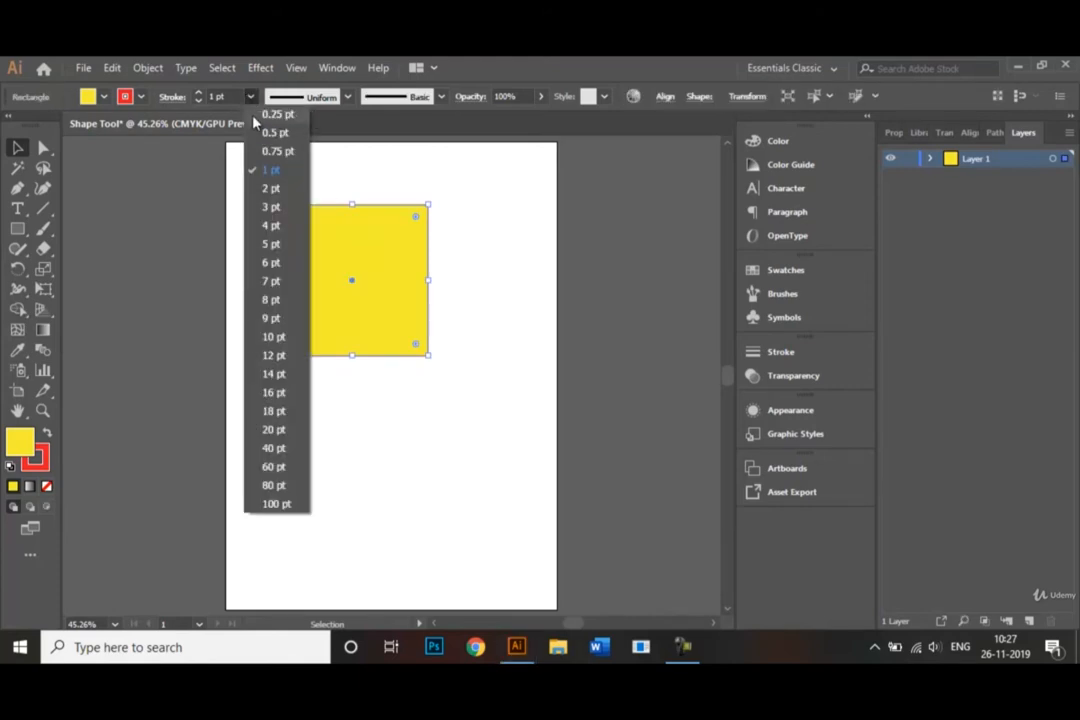
click(287, 263)
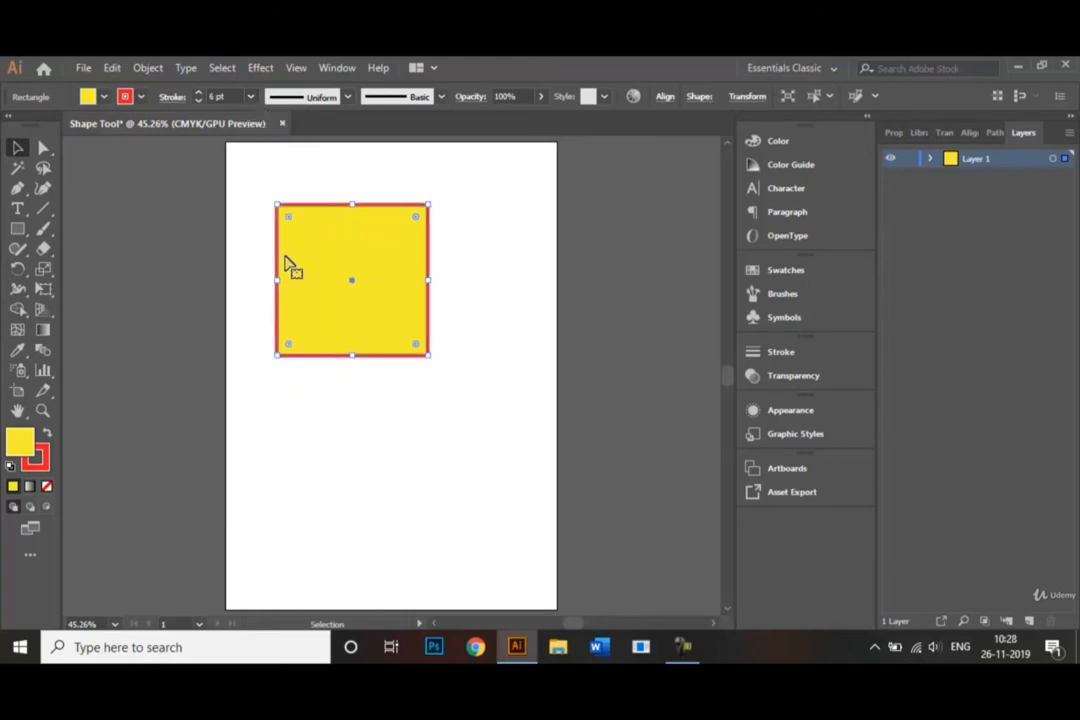
click(313, 392)
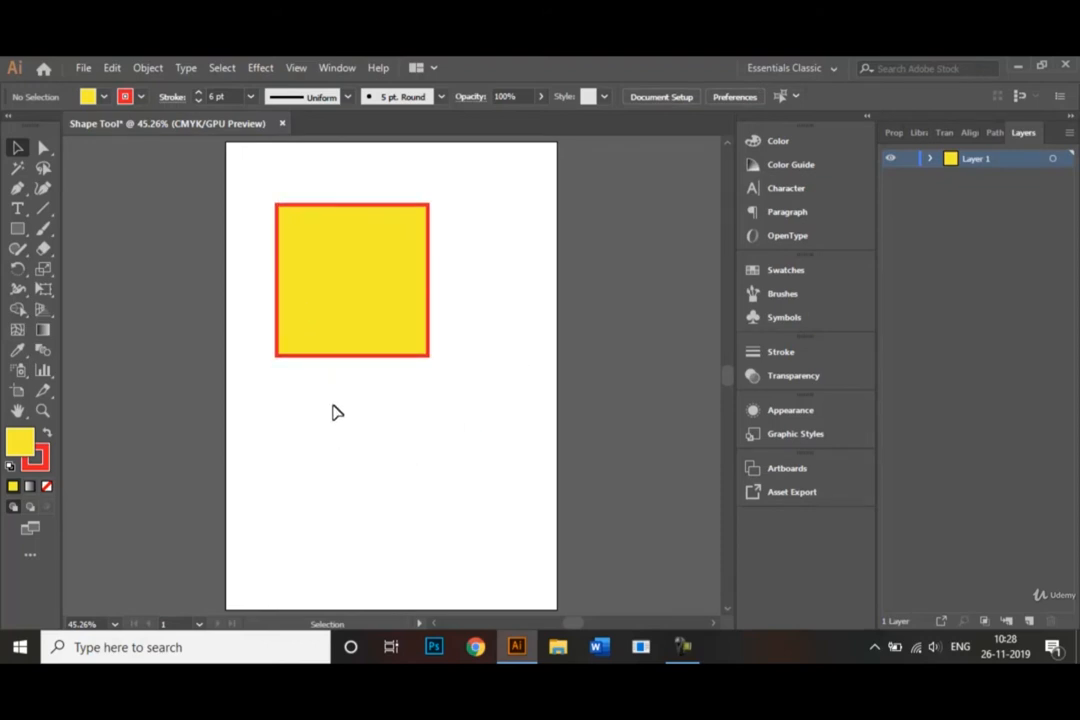
- Draw a circle in the lower part of the artboard and a tall narrow ellipse beside the square with the Ellipse tool
click(20, 229)
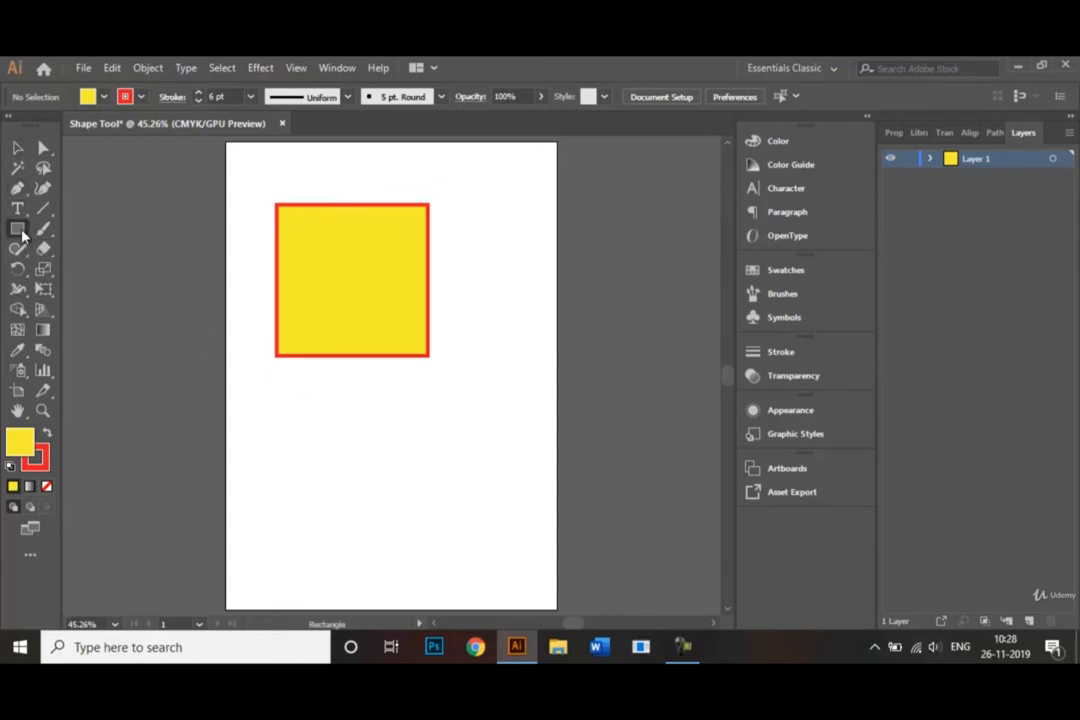
click(21, 231)
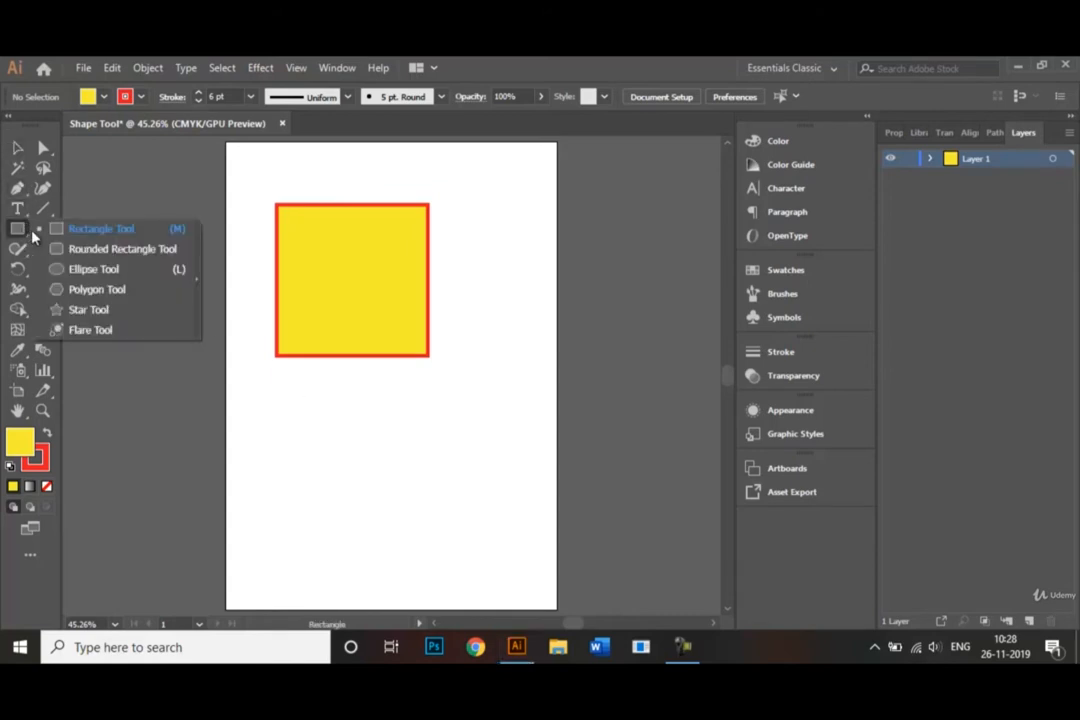
click(91, 271)
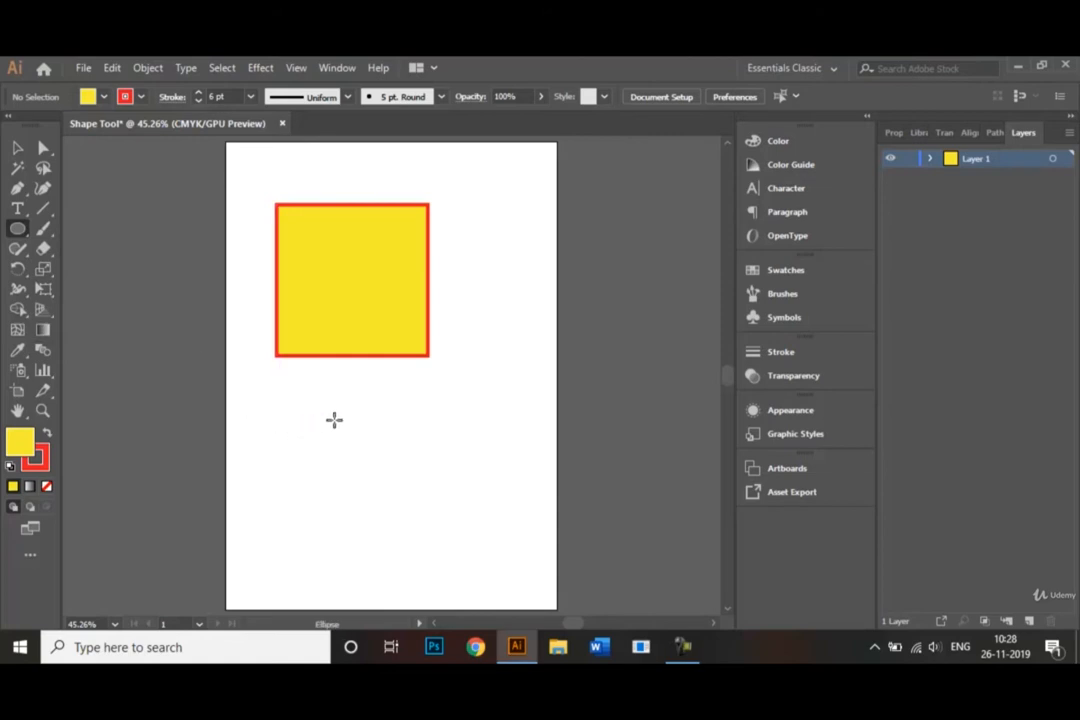
mouse_move(334, 420)
mouse_down()
mouse_move(429, 501)
mouse_move(452, 543)
mouse_up()
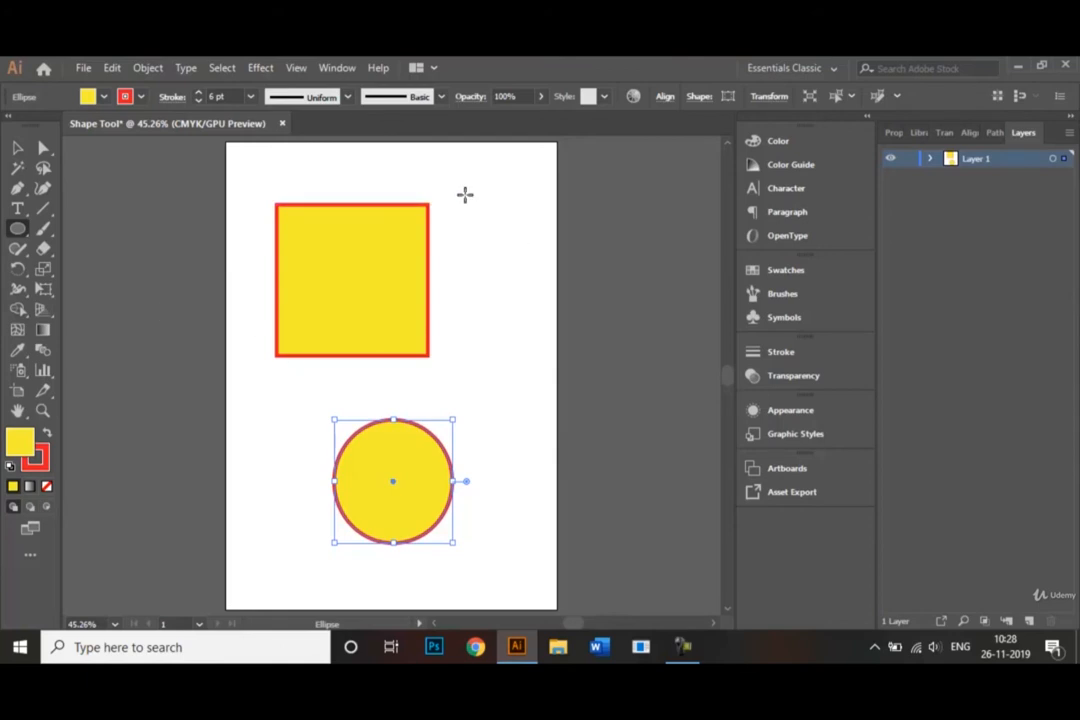
mouse_move(468, 204)
mouse_down()
mouse_move(492, 355)
mouse_move(508, 358)
mouse_up()
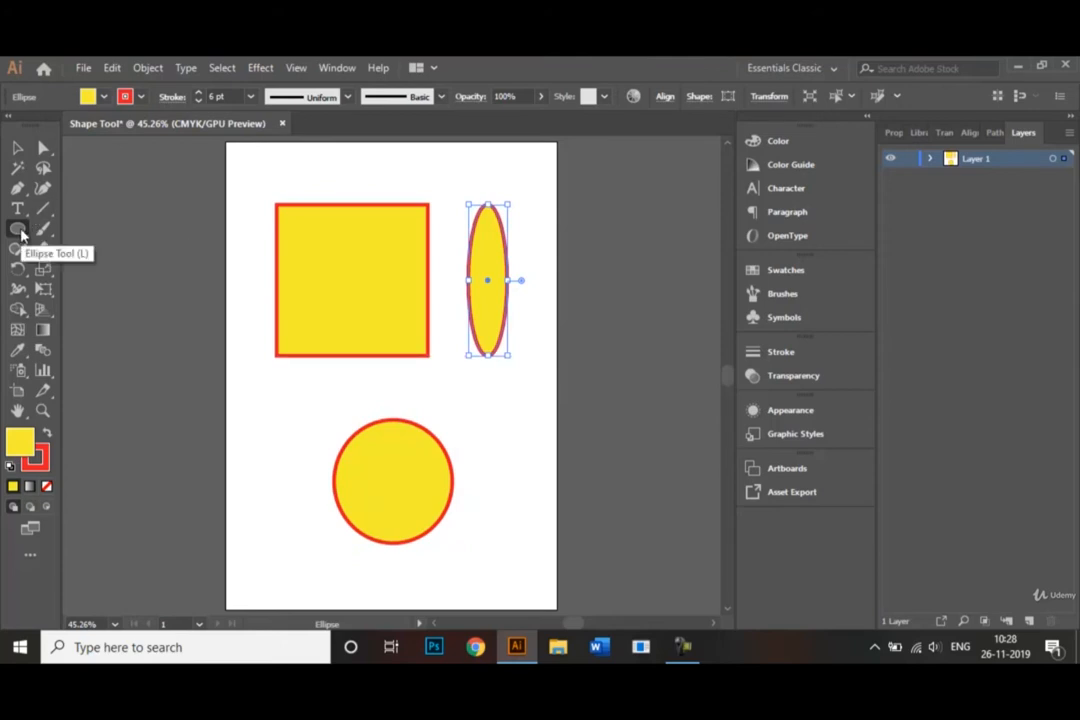
- Draw a small five-pointed star below the square's lower-left corner with the Star tool and delete it
click(21, 231)
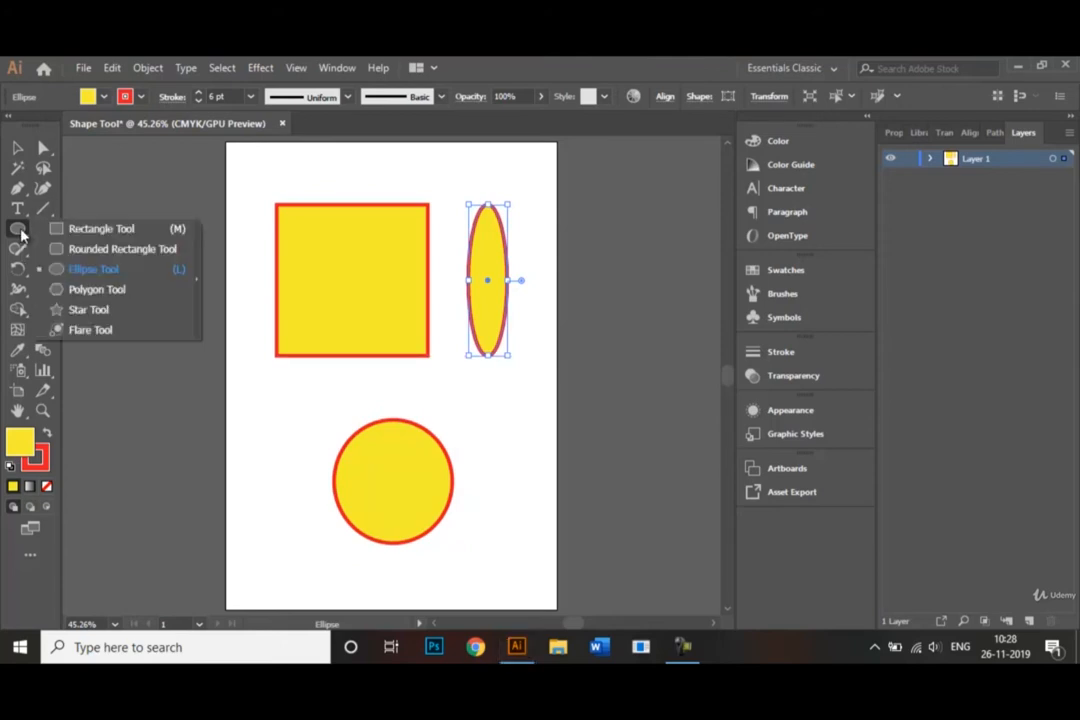
click(90, 310)
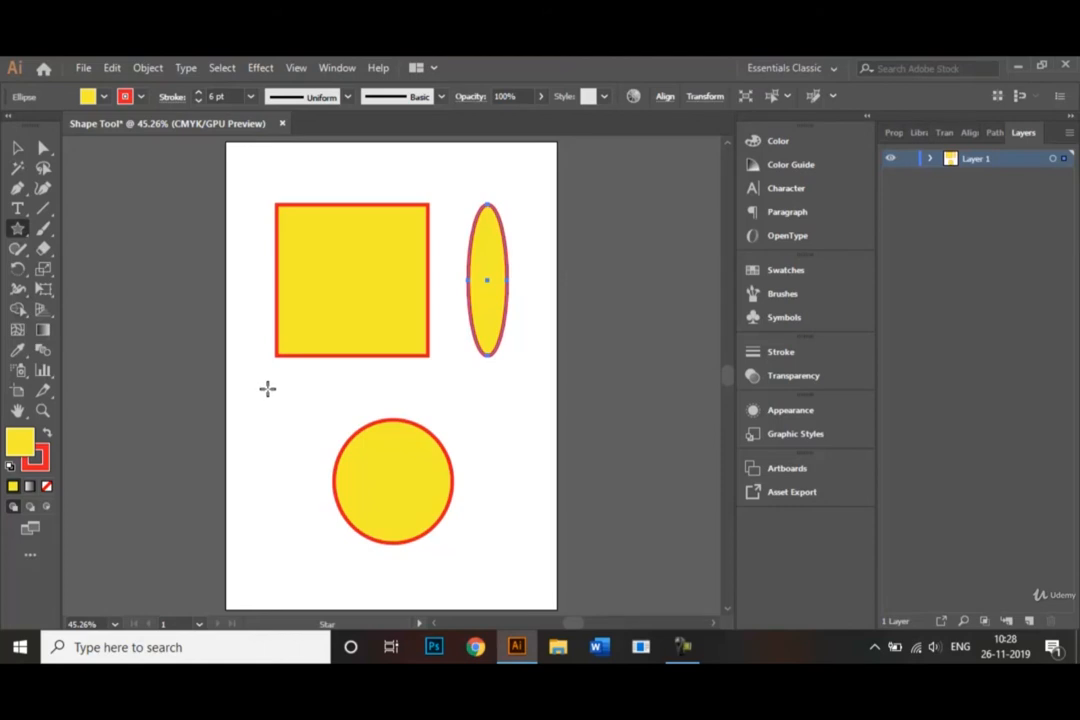
drag(267, 388, 290, 418)
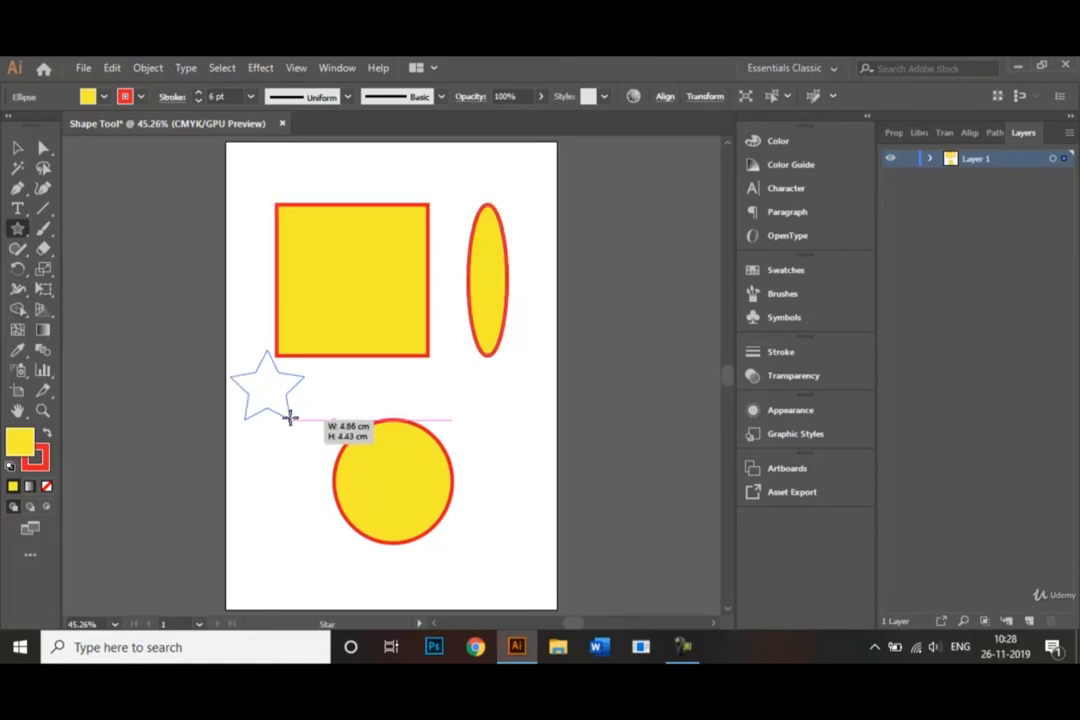
drag(290, 418, 290, 418)
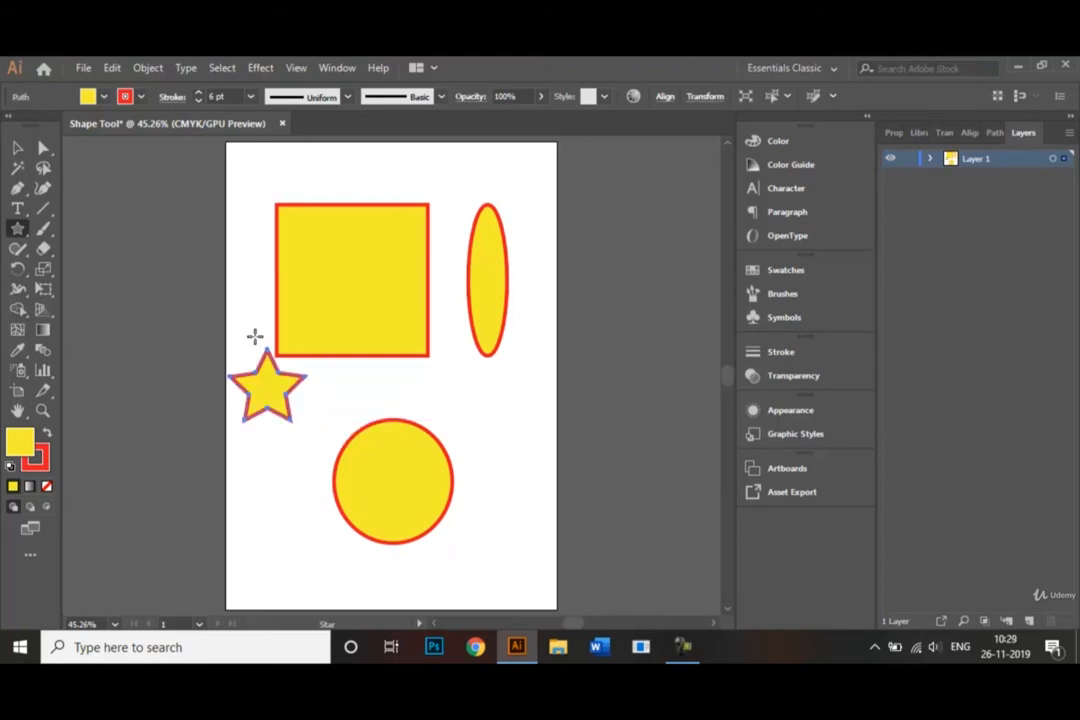
key(Delete)
- Draw a small star at the square's lower-left corner with the Star tool, reducing its points to three to form a triangle
drag(263, 383, 288, 417)
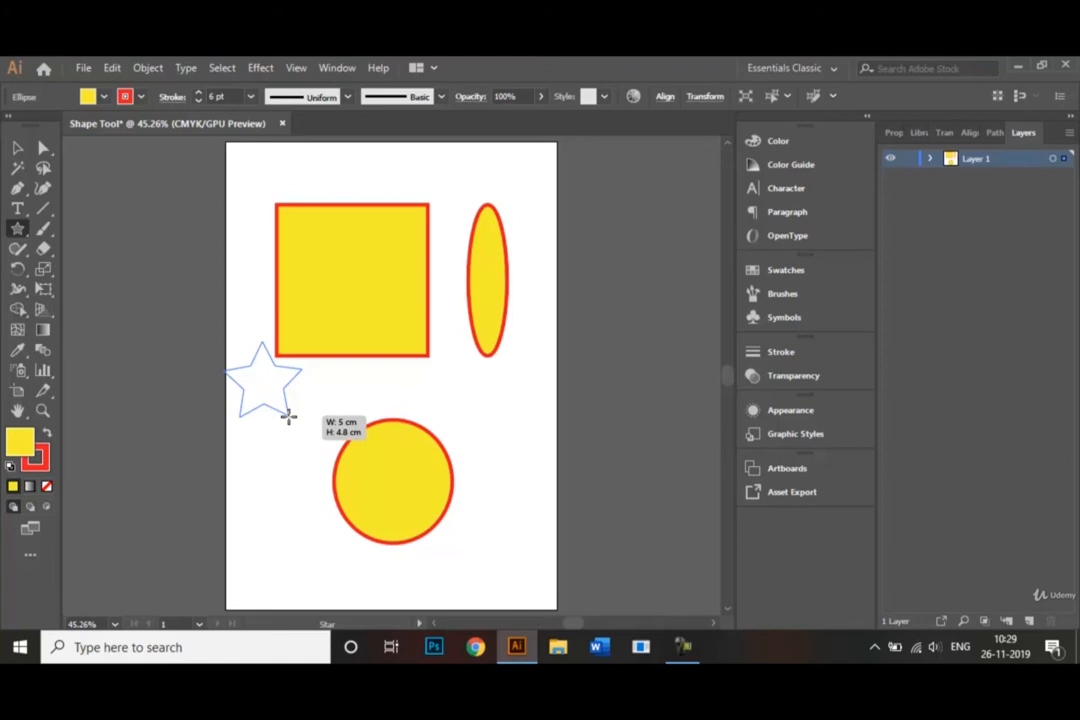
drag(288, 416, 288, 417)
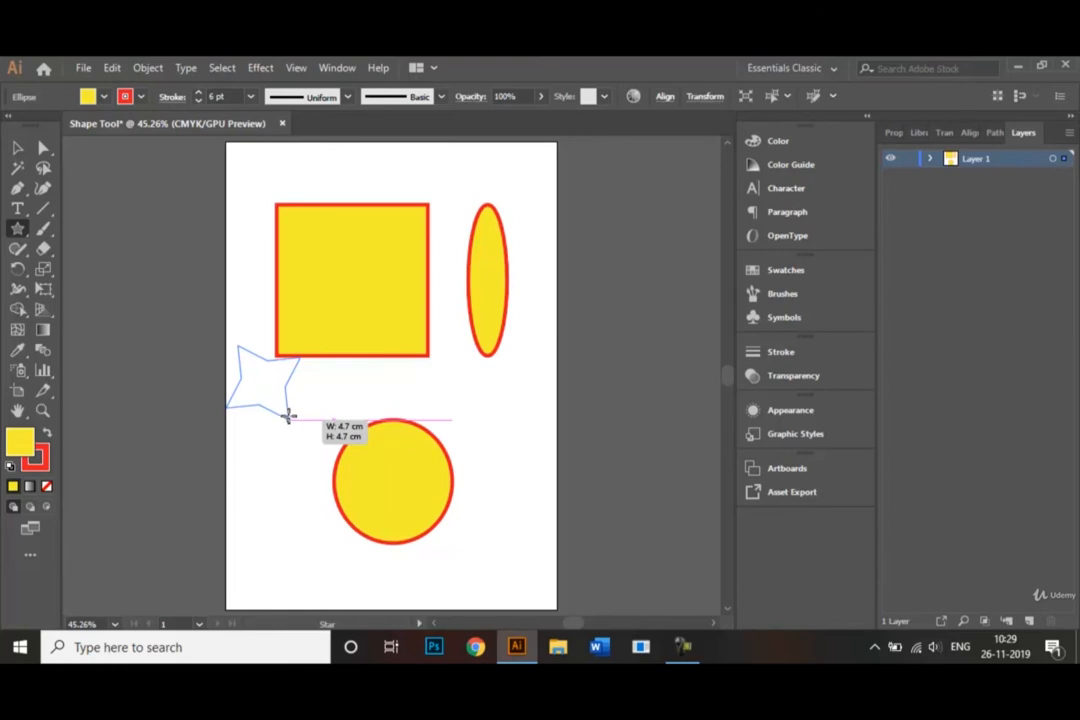
key(Down)
key(Down)
drag(288, 416, 288, 416)
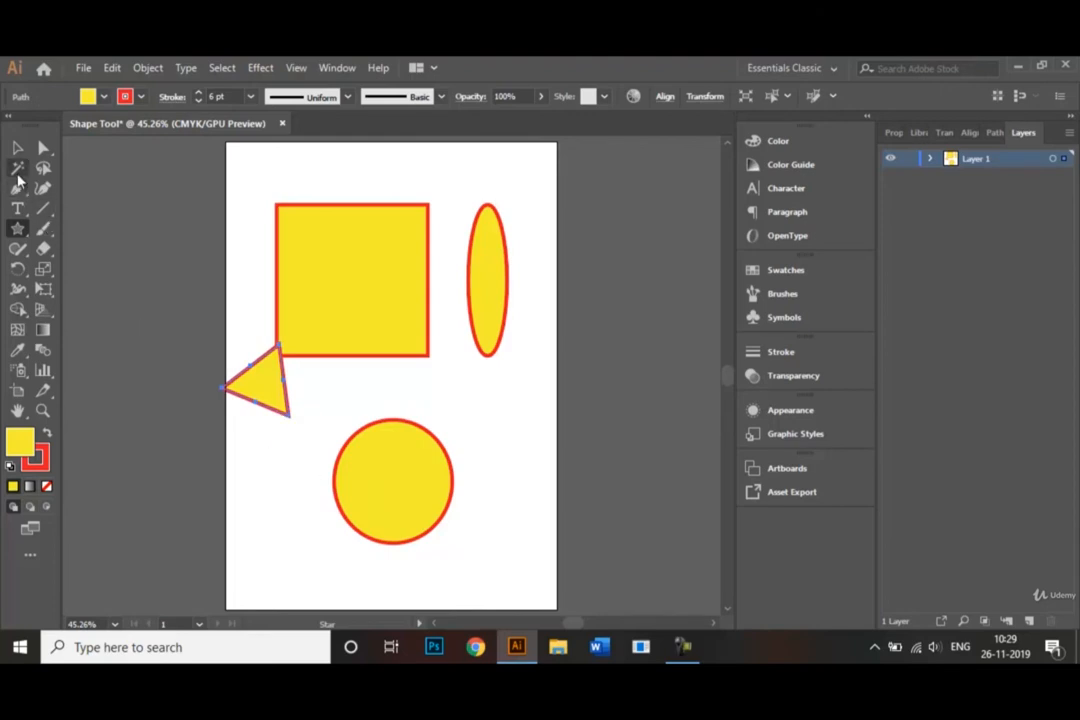
- Move the triangle down and to the right so it sits clear of the square inside the artboard
click(16, 150)
click(305, 410)
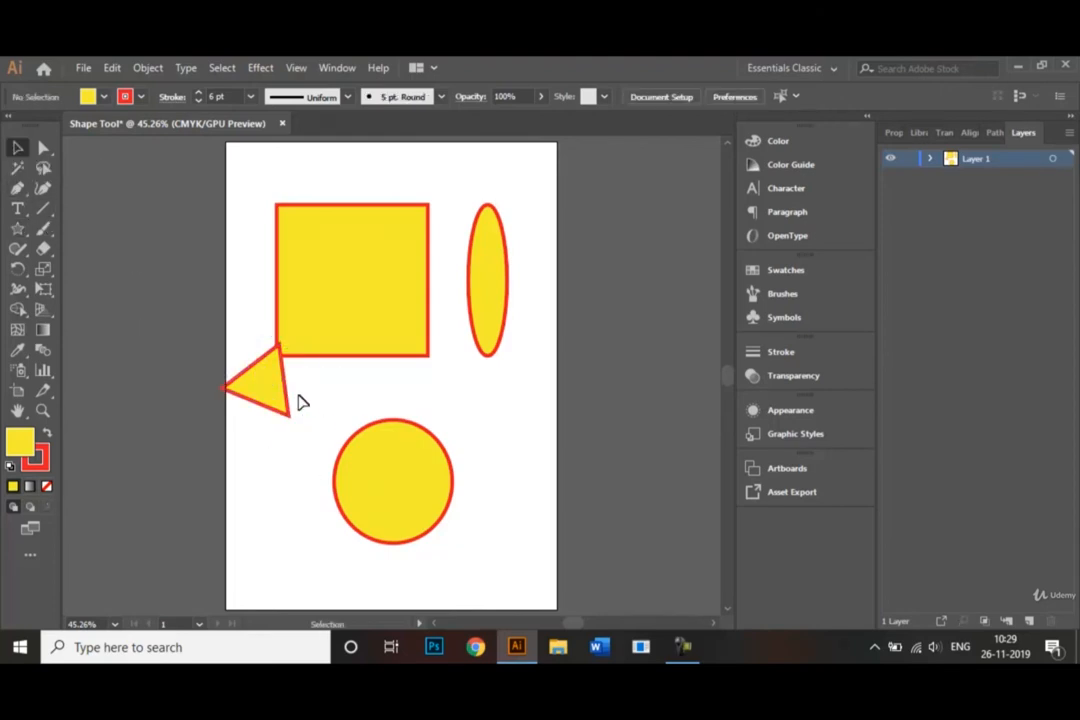
drag(288, 390, 313, 419)
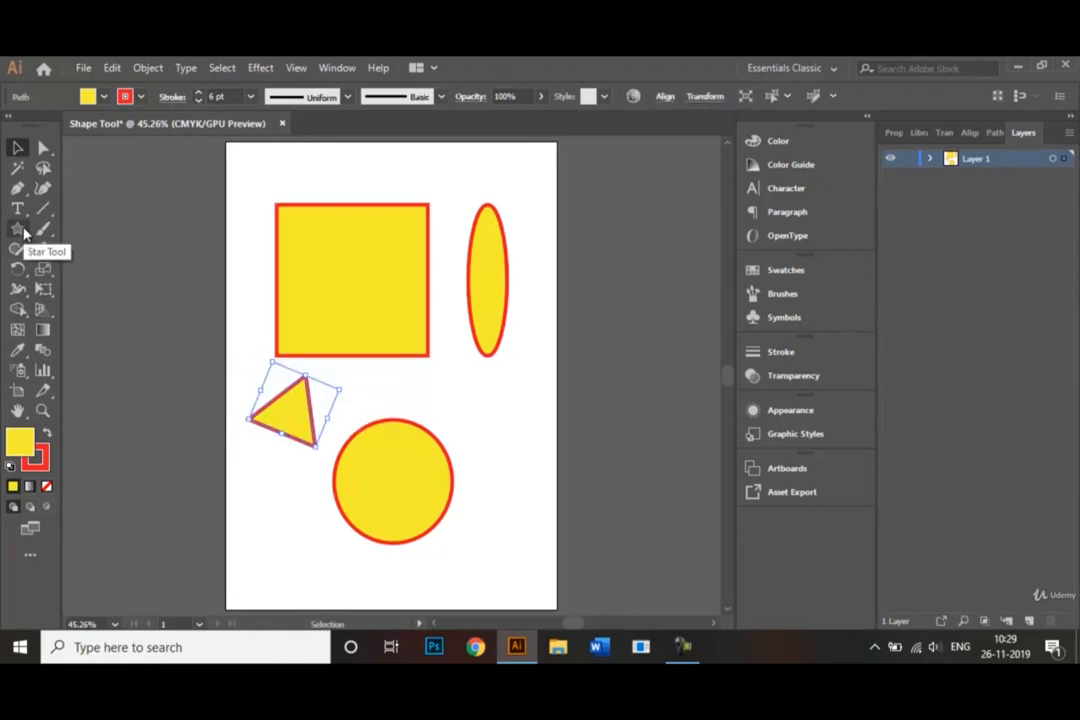
- Draw a nine-pointed star below the narrow ellipse with the Star tool, raising the number of points while drawing
click(24, 231)
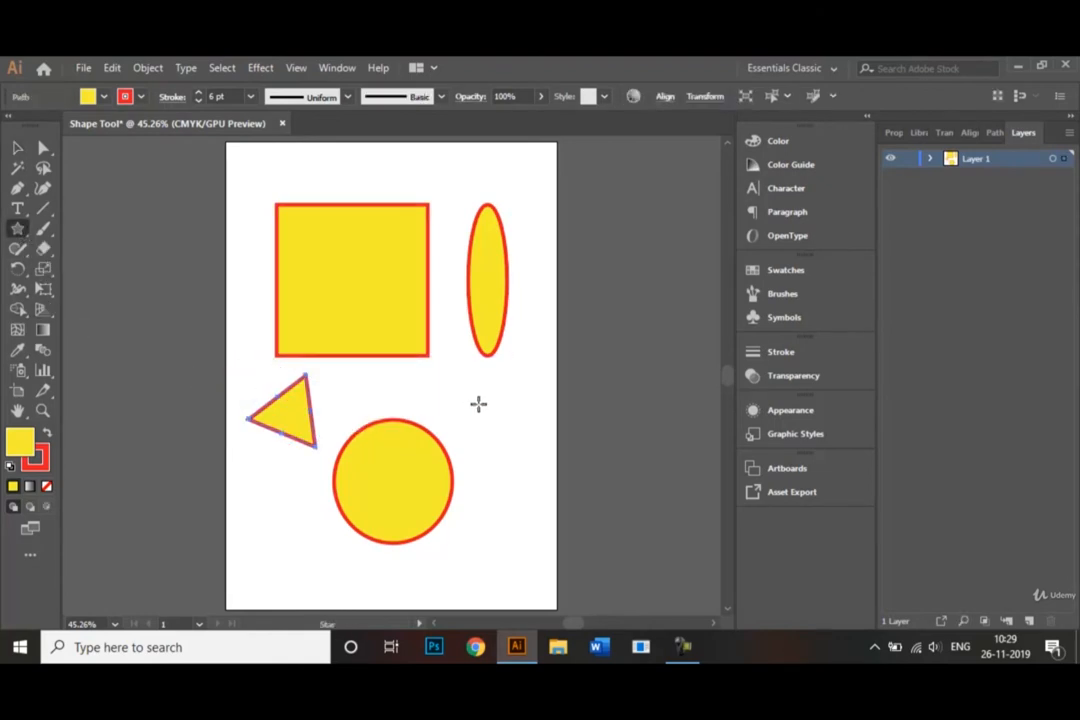
drag(478, 404, 506, 440)
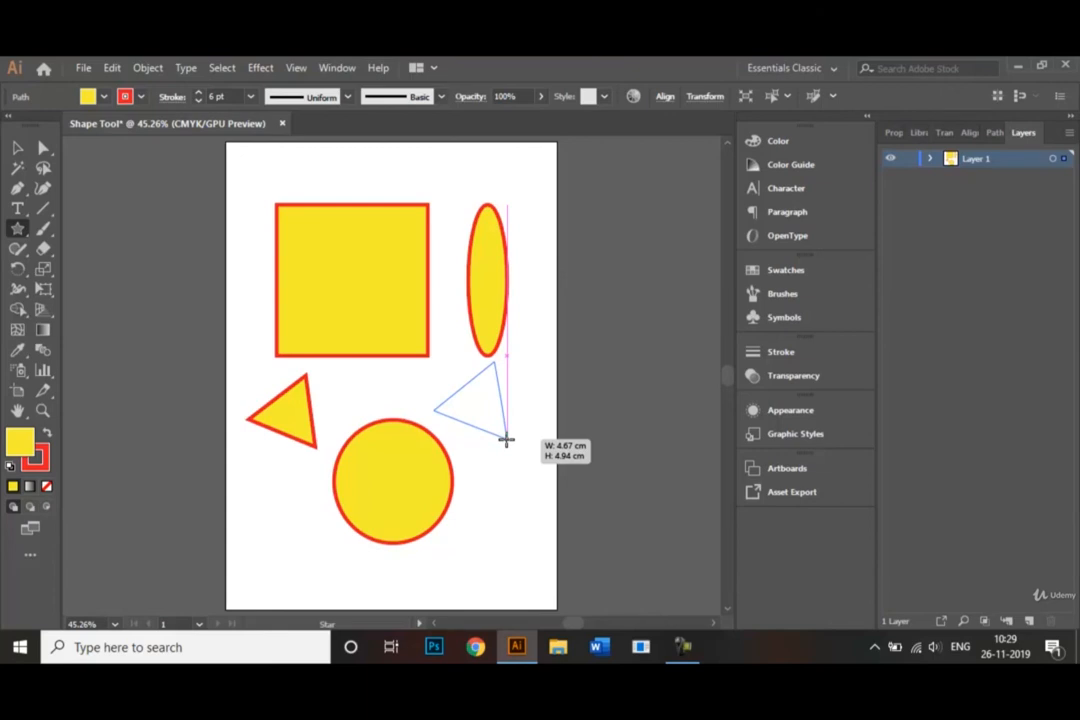
key(Up)
drag(506, 440, 508, 441)
key(Up)
key(Up)
key(Up)
key(Up)
key(Up)
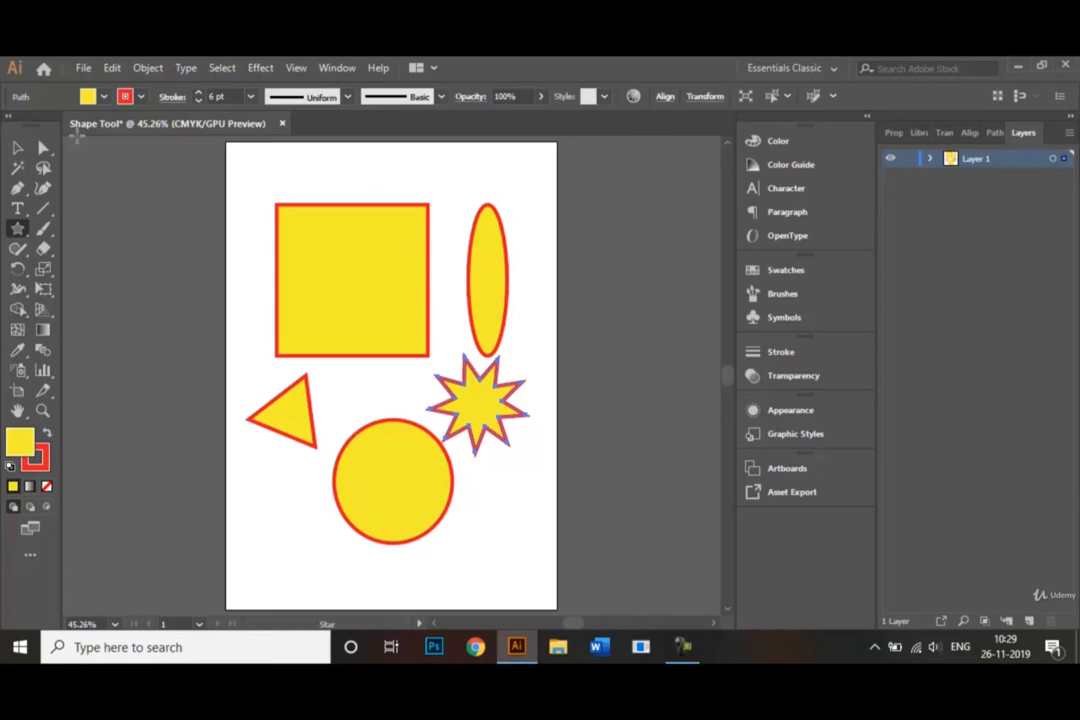
- Swap the nine-pointed star's fill and stroke colours and deselect it
click(19, 148)
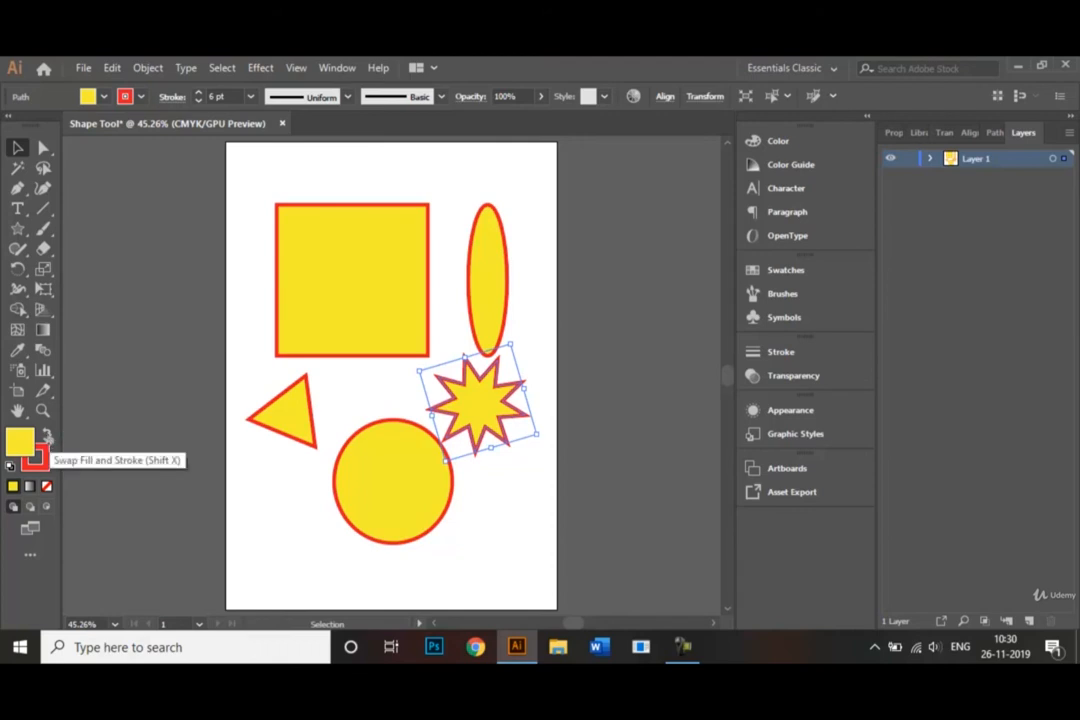
click(46, 437)
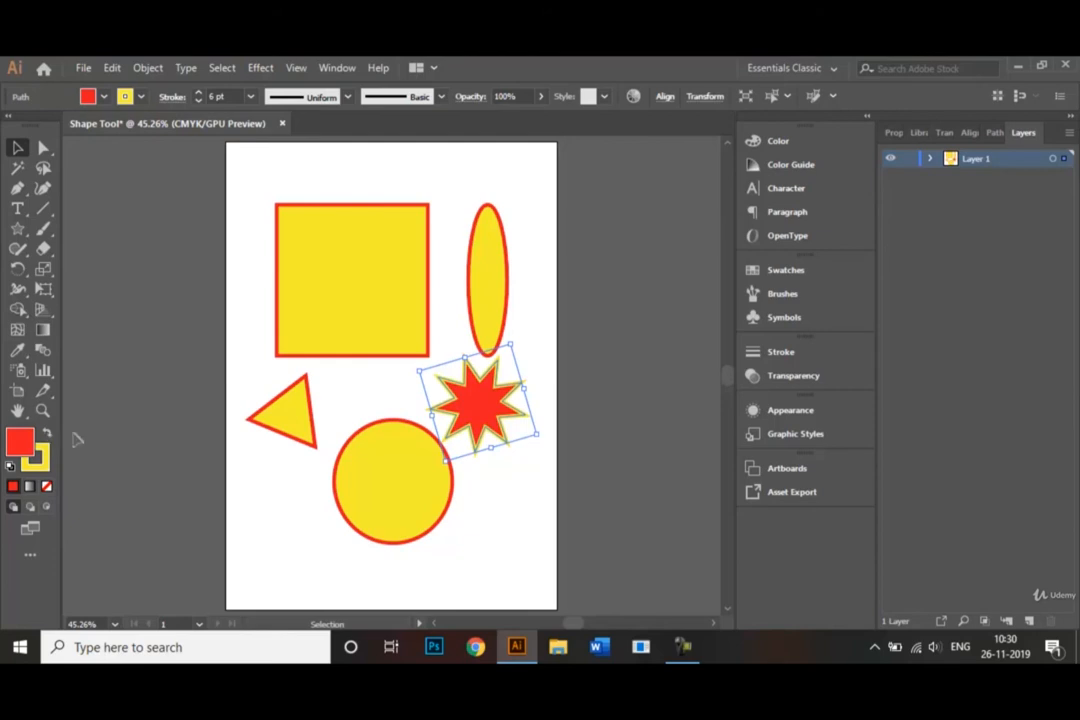
click(285, 524)
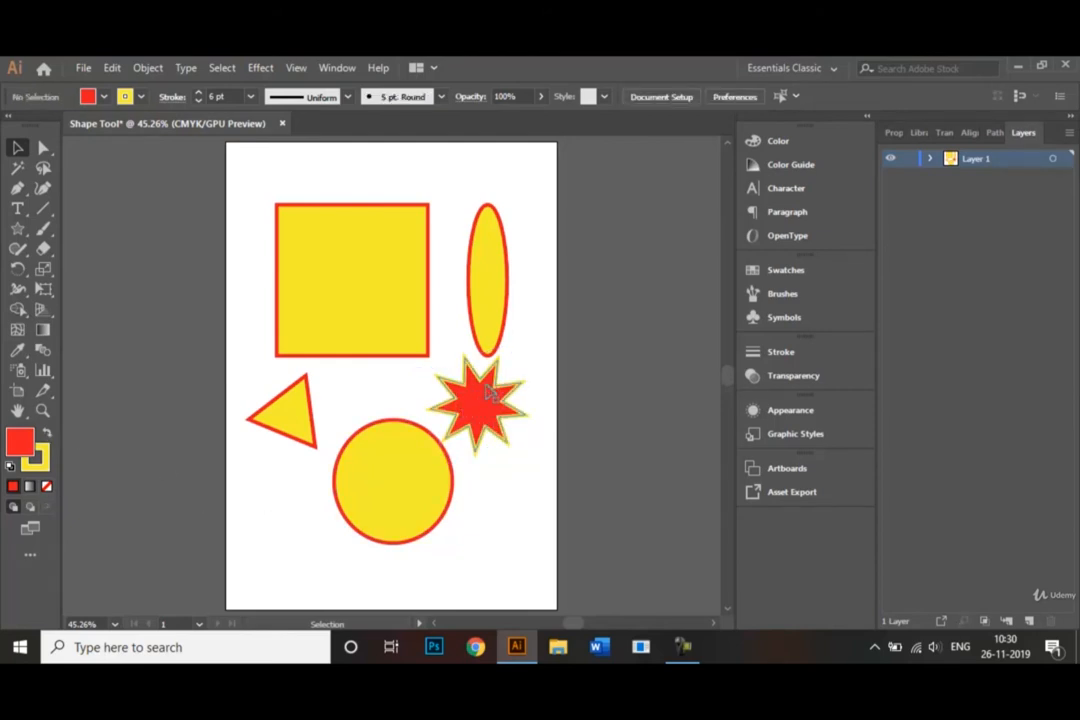
- Select the circle and give it a bright blue fill and a black stroke
click(449, 478)
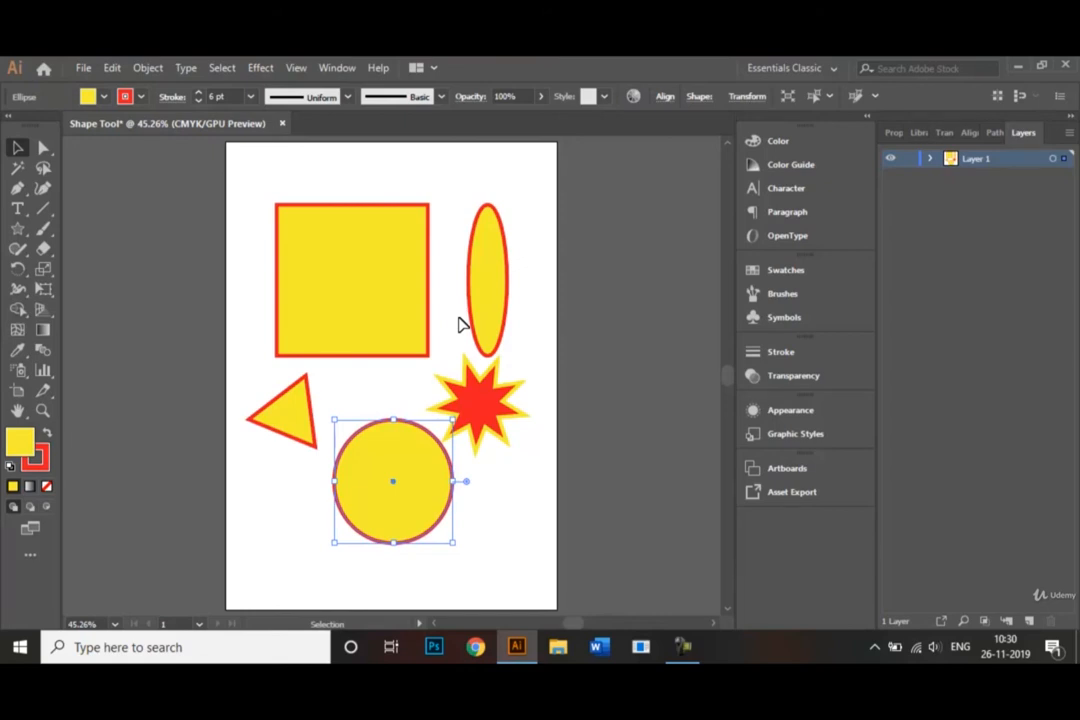
click(104, 100)
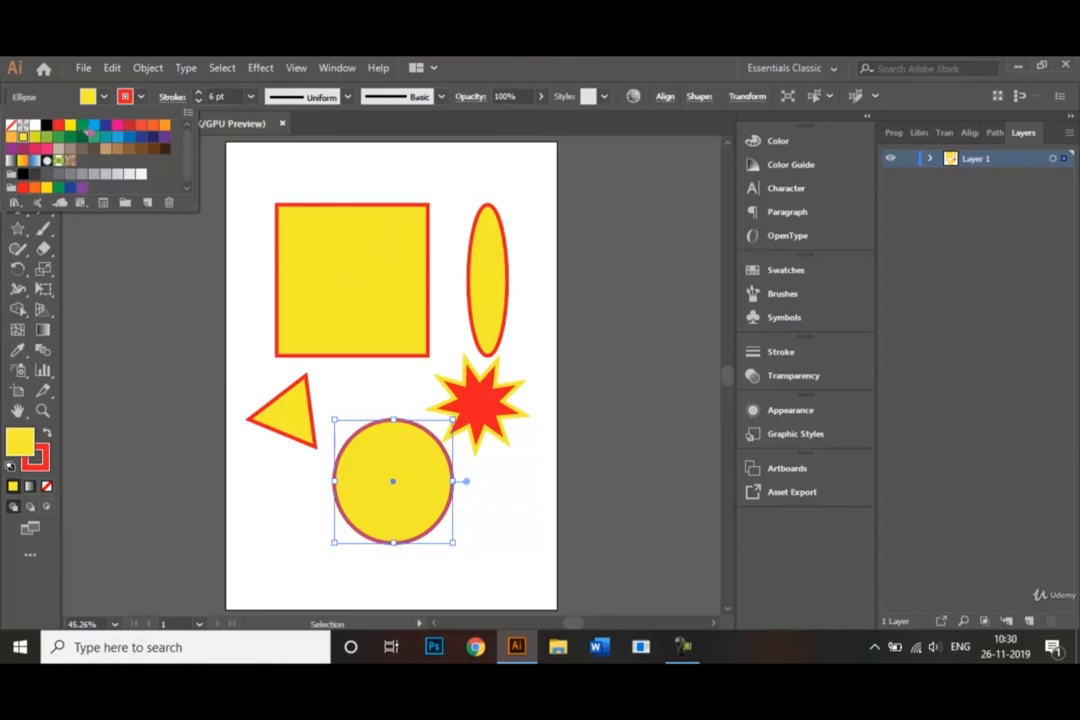
click(93, 125)
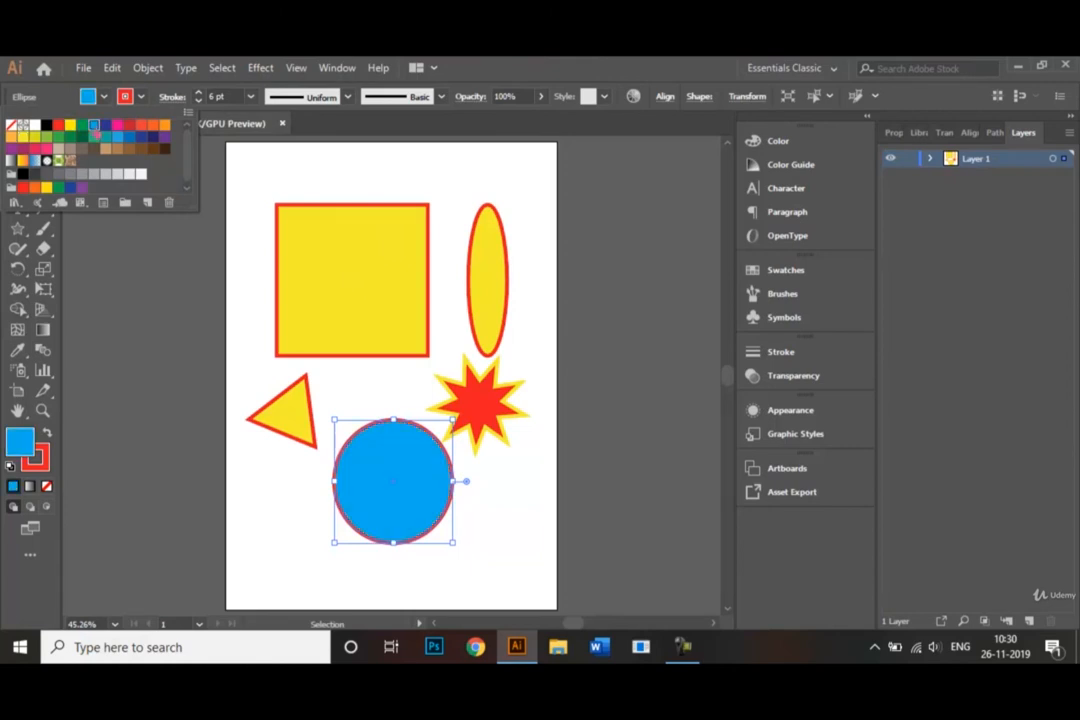
click(141, 97)
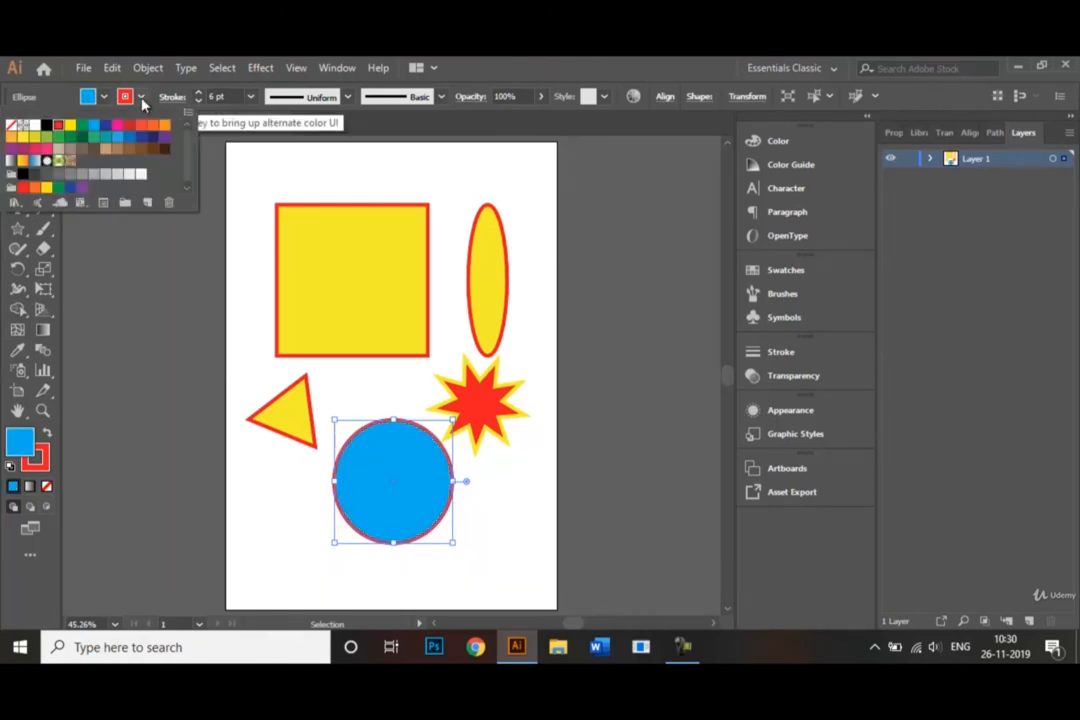
click(47, 126)
click(292, 421)
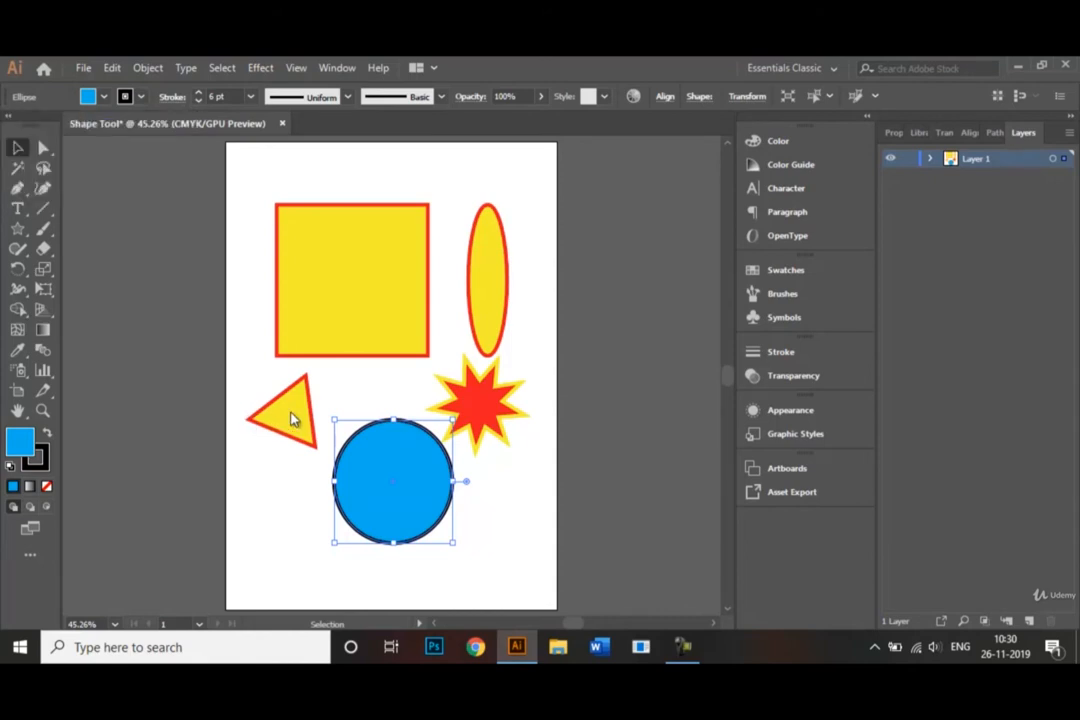
- Select the triangle, set its stroke to None and deselect it
click(292, 421)
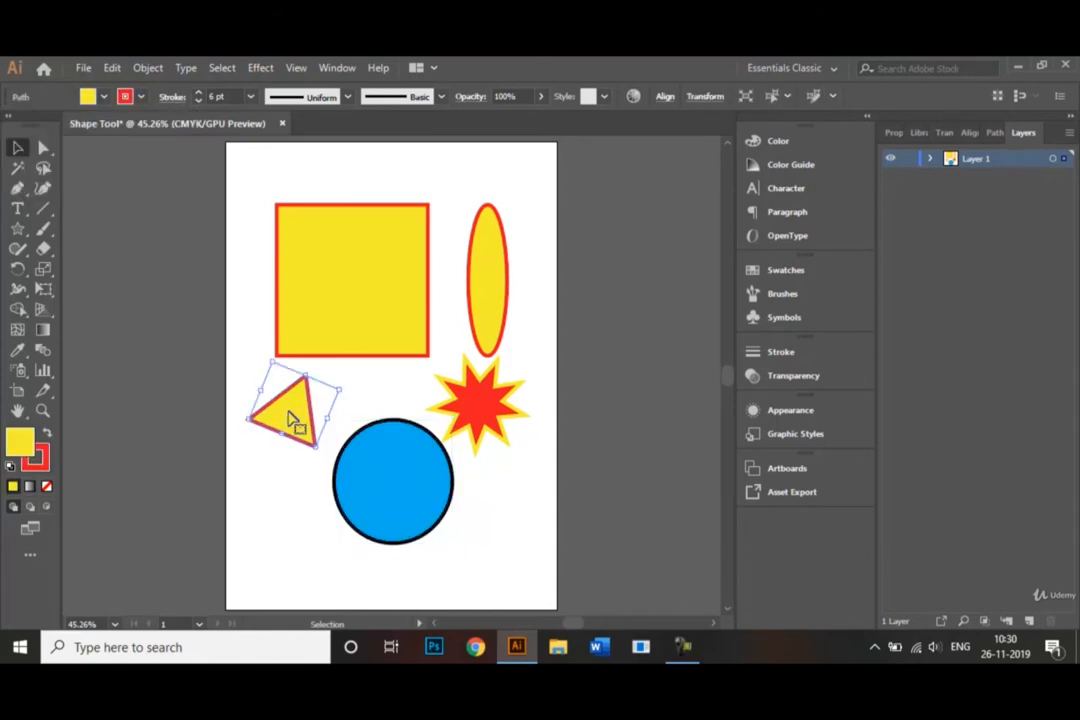
click(127, 97)
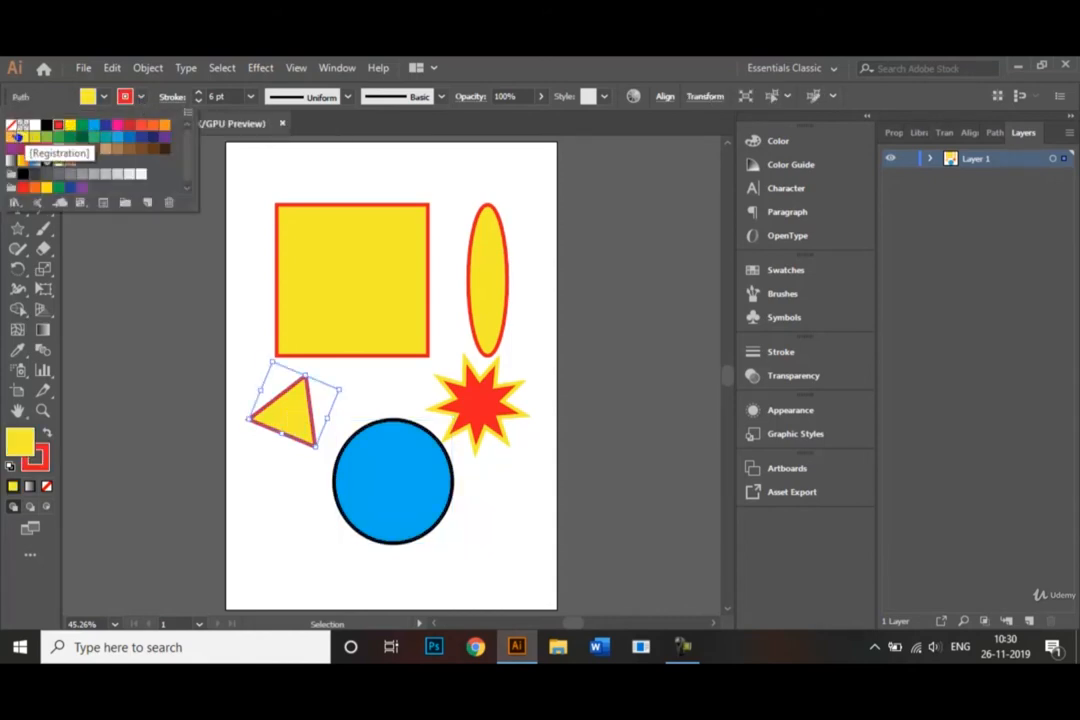
click(11, 125)
click(322, 508)
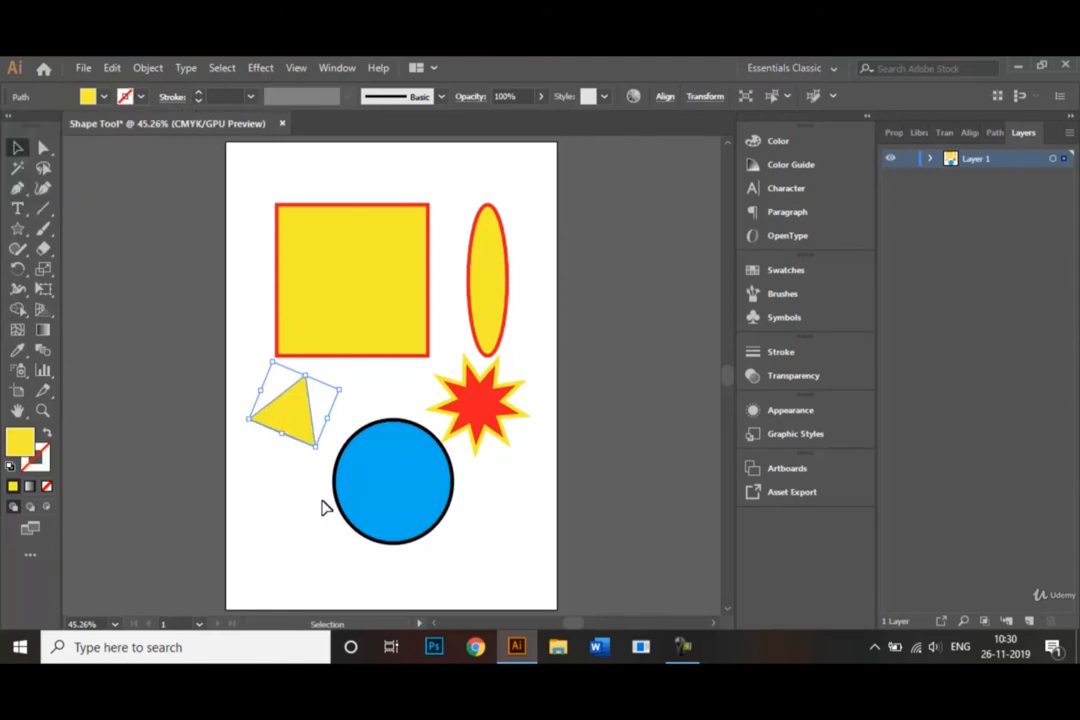
click(245, 552)
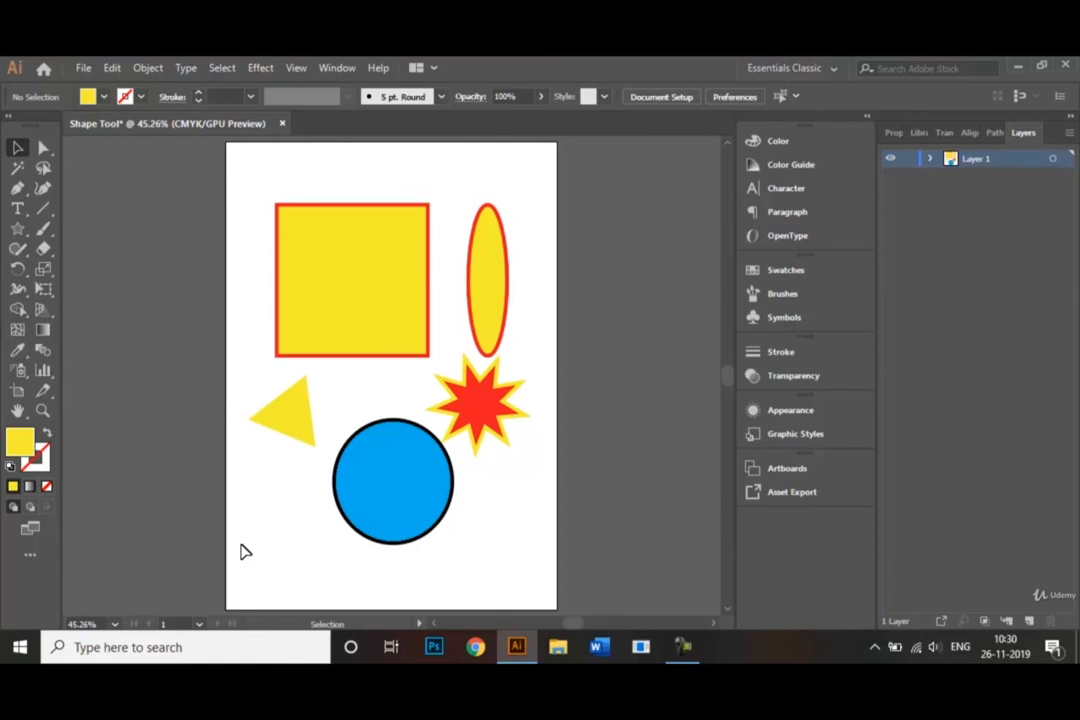
- Open the Save As dialog, examine the available file types for the document and cancel it
click(82, 67)
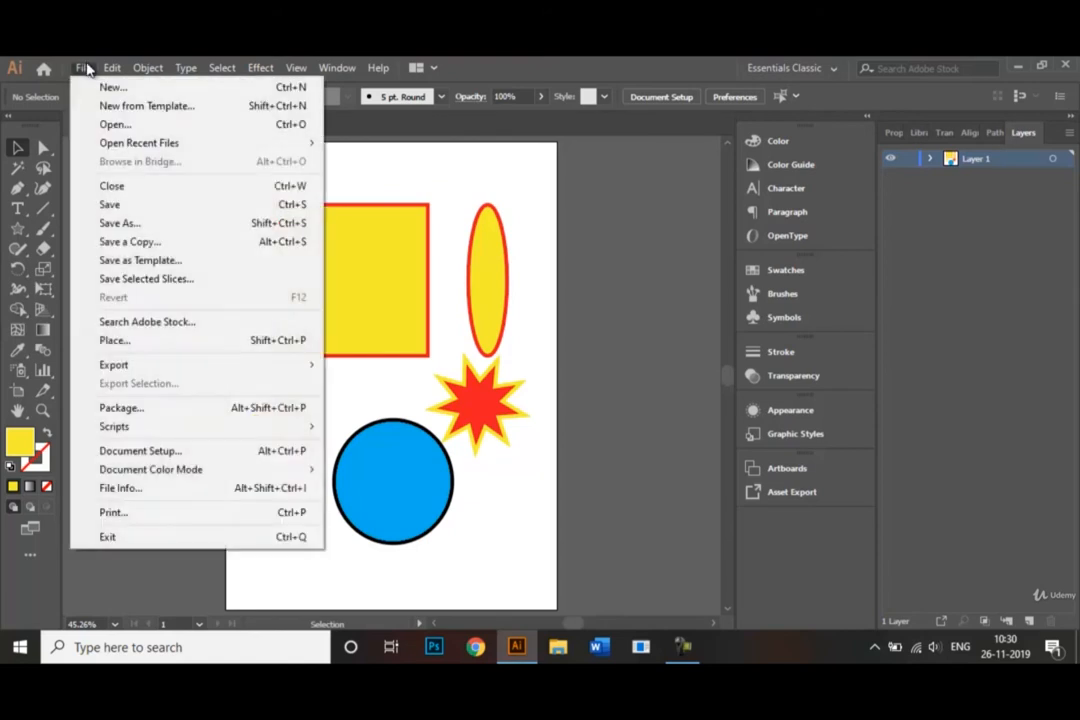
click(145, 233)
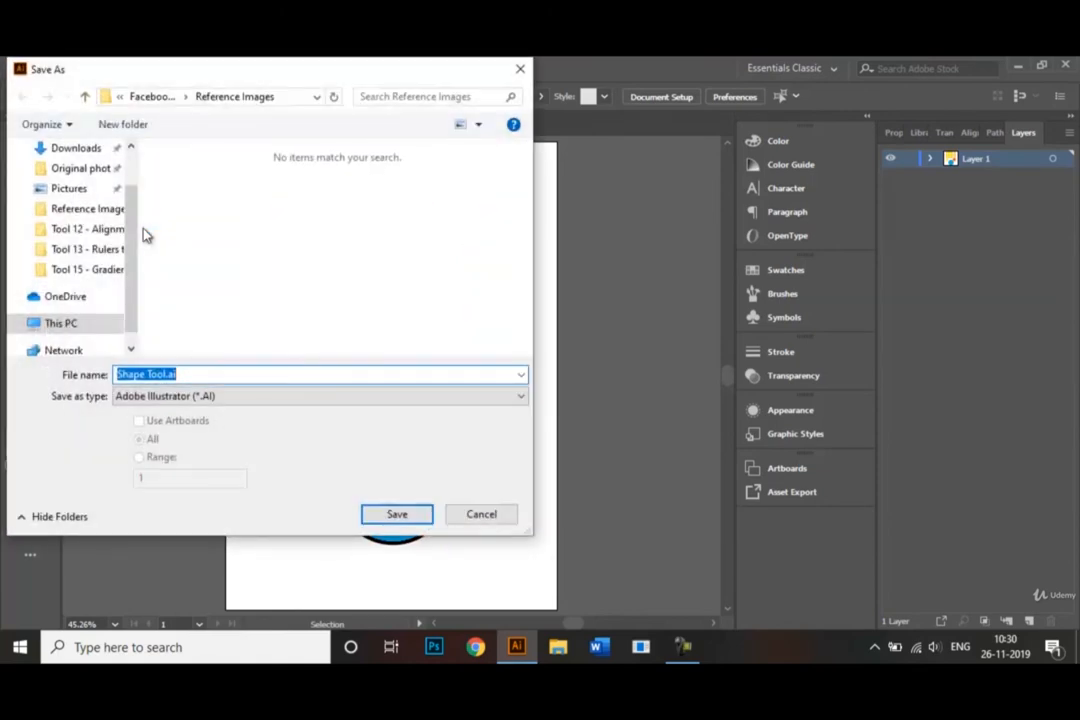
click(166, 258)
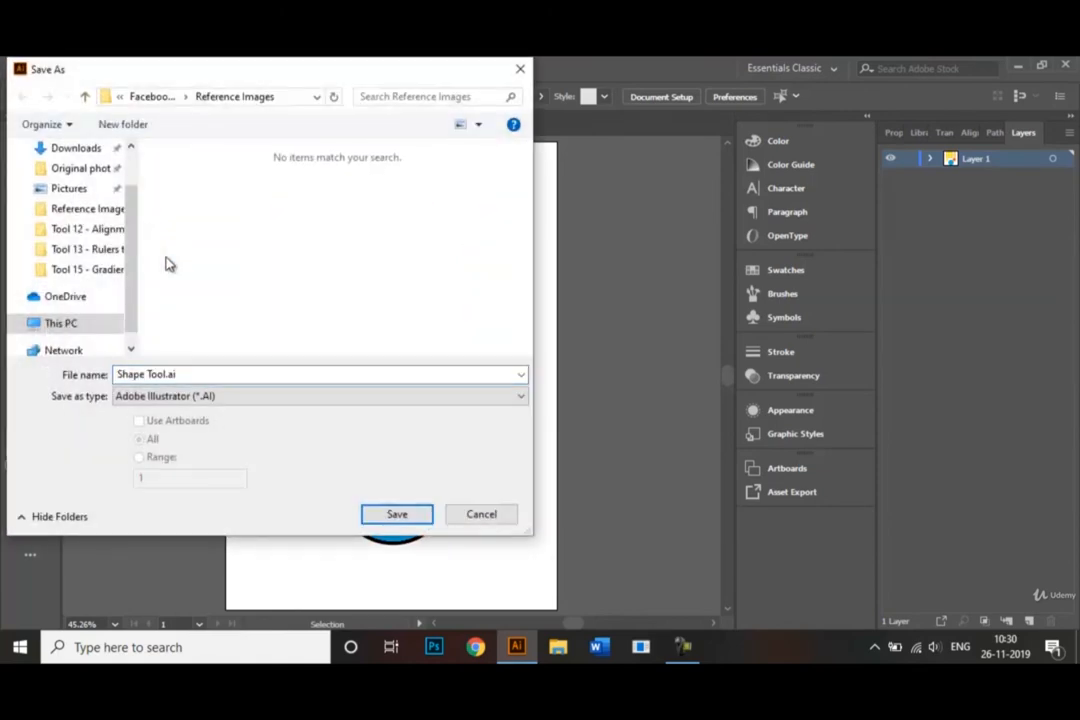
click(259, 398)
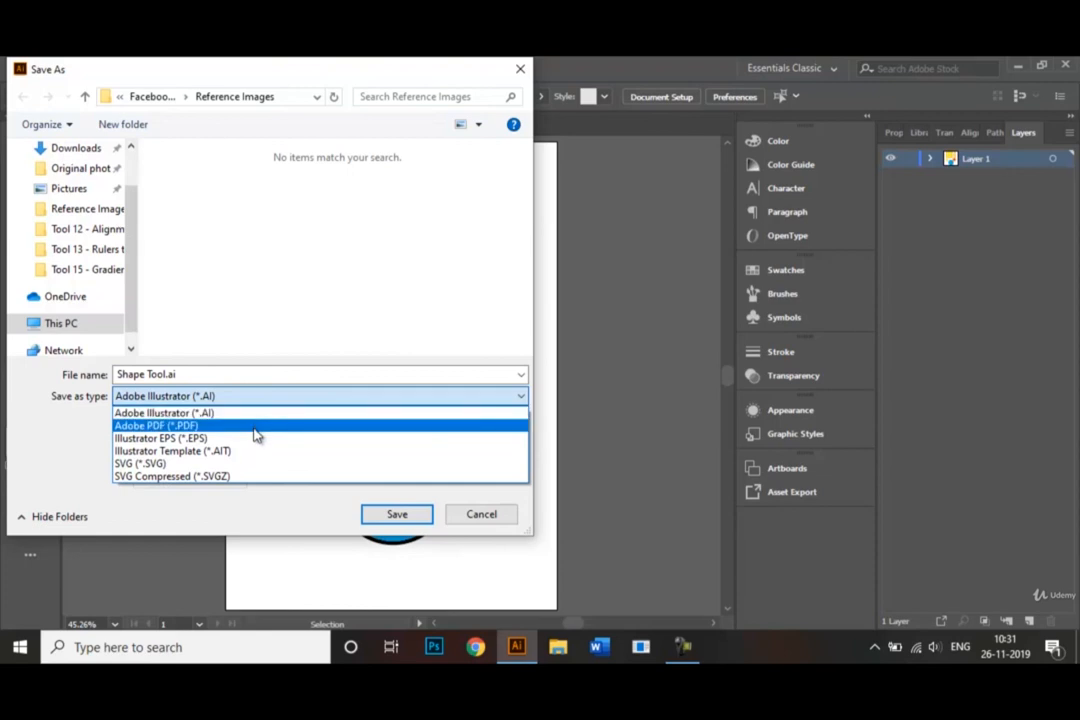
click(482, 515)
click(482, 515)
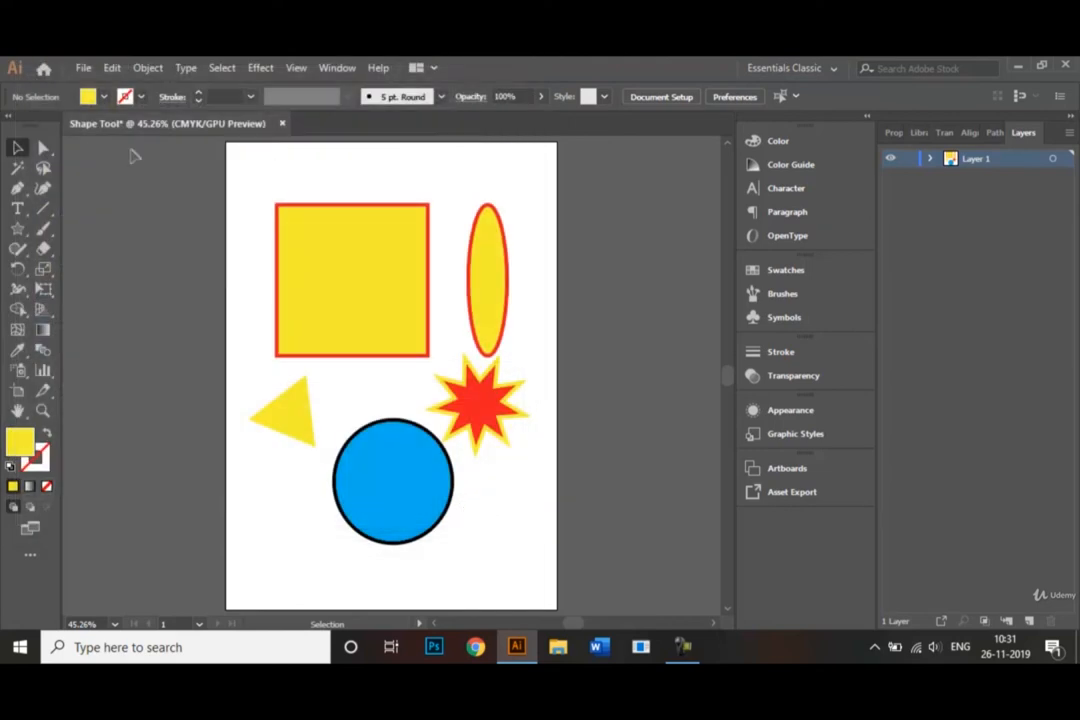
- Open the Export As dialog, view its JPEG export settings and cancel it
click(82, 68)
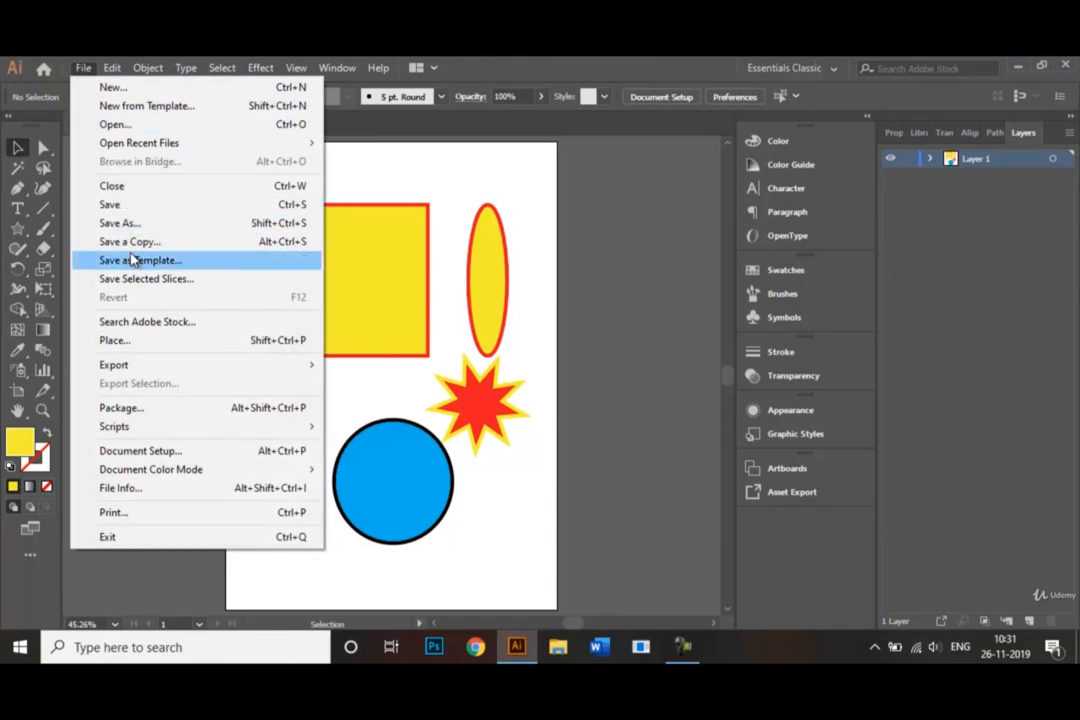
mouse_move(213, 369)
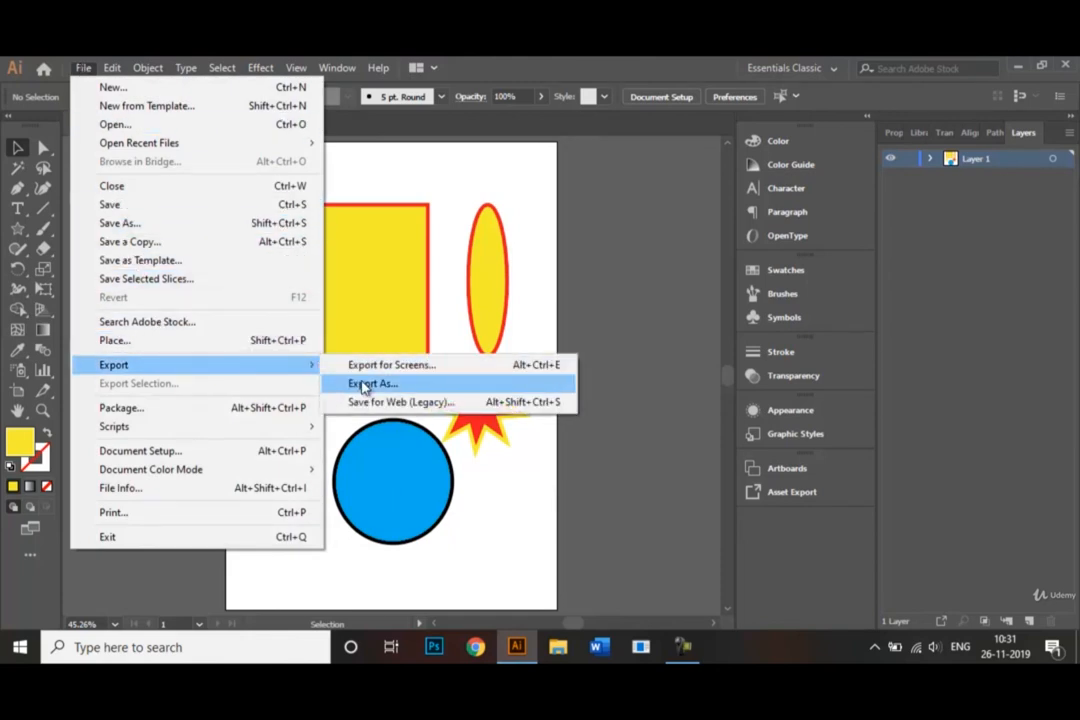
click(368, 384)
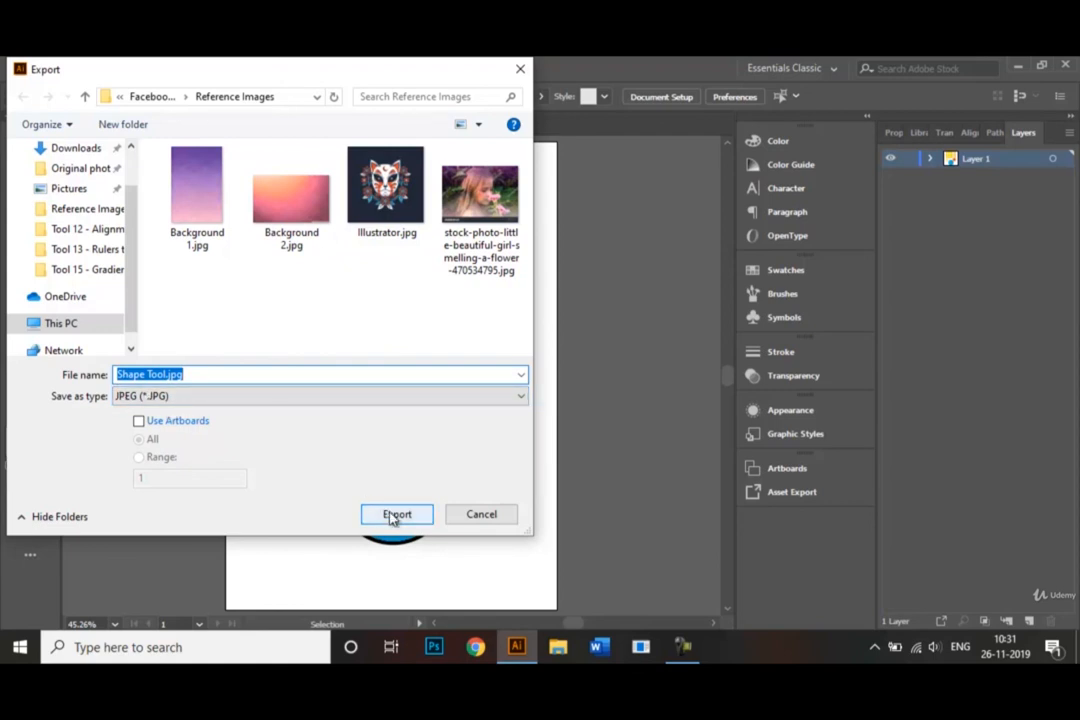
click(472, 516)
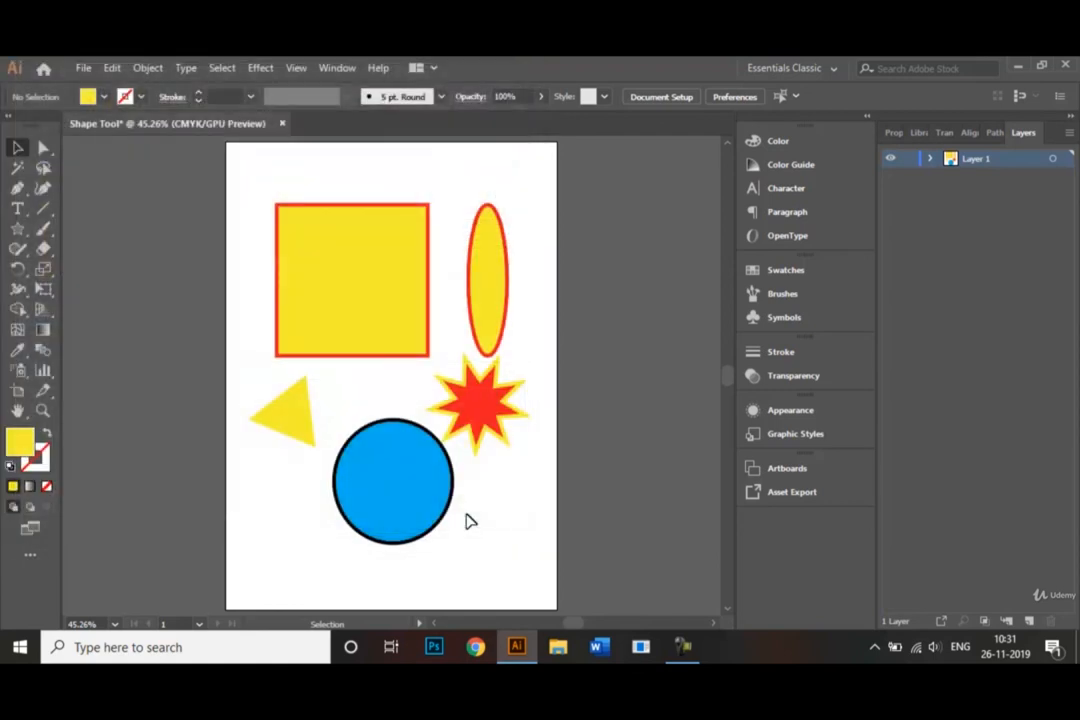